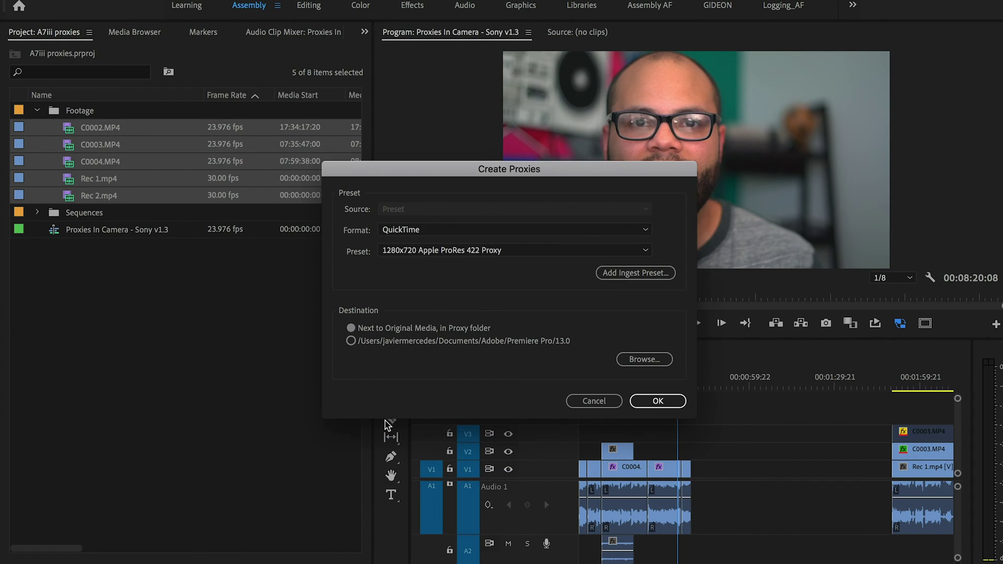
Step: Keep QuickTime format and the 1280x720 Apple ProRes 422 Proxy preset, and queue the five proxy jobs
left_click(522, 230)
left_click(470, 262)
left_click(514, 250)
left_click(459, 294)
left_click(657, 401)
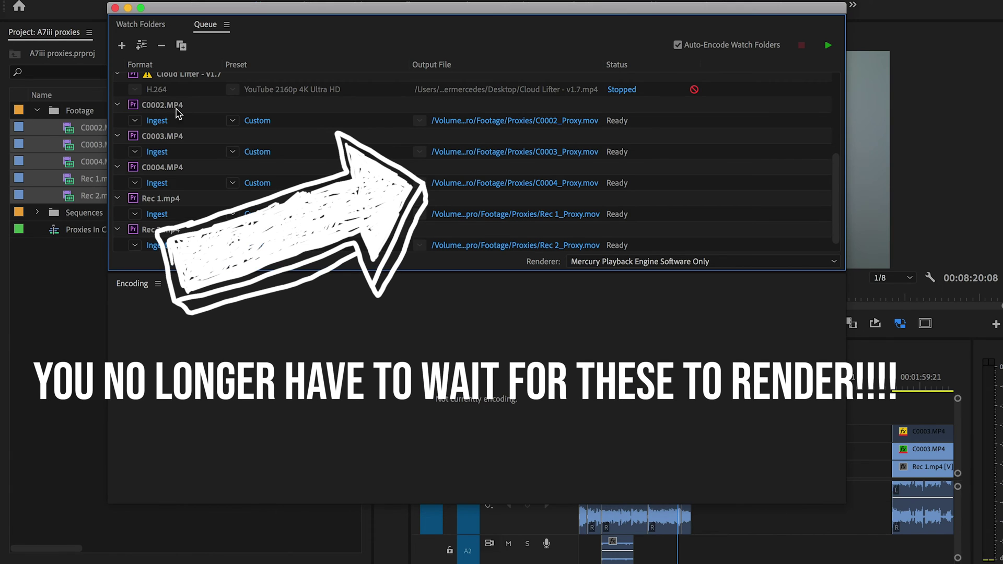
Step: Select the C0002.MP4 ingest job in the Media Encoder queue
left_click(178, 111)
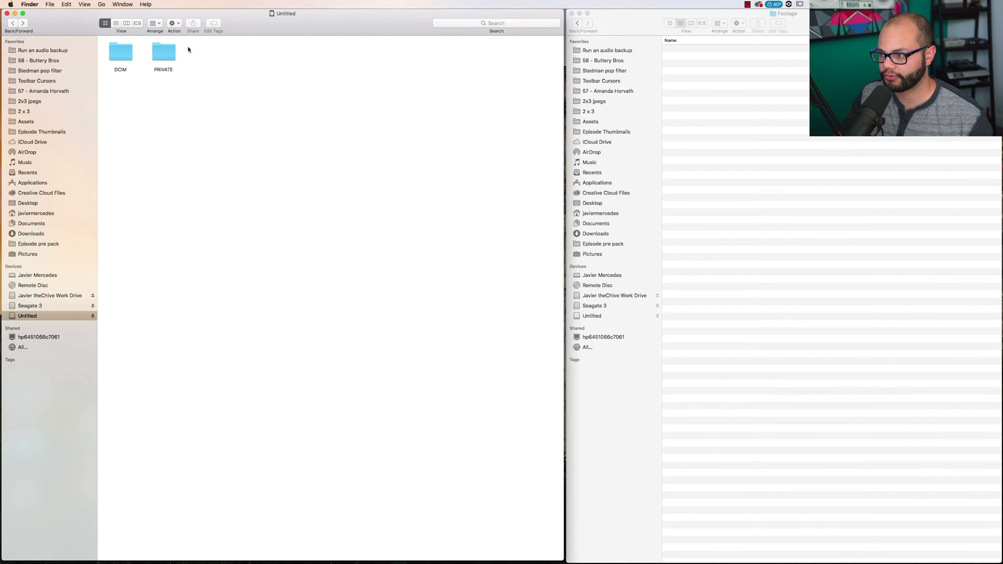
Step: Navigate the card to PRIVATE > M4ROOT > CLIP and show it in list view
double_click(168, 48)
left_click(806, 17)
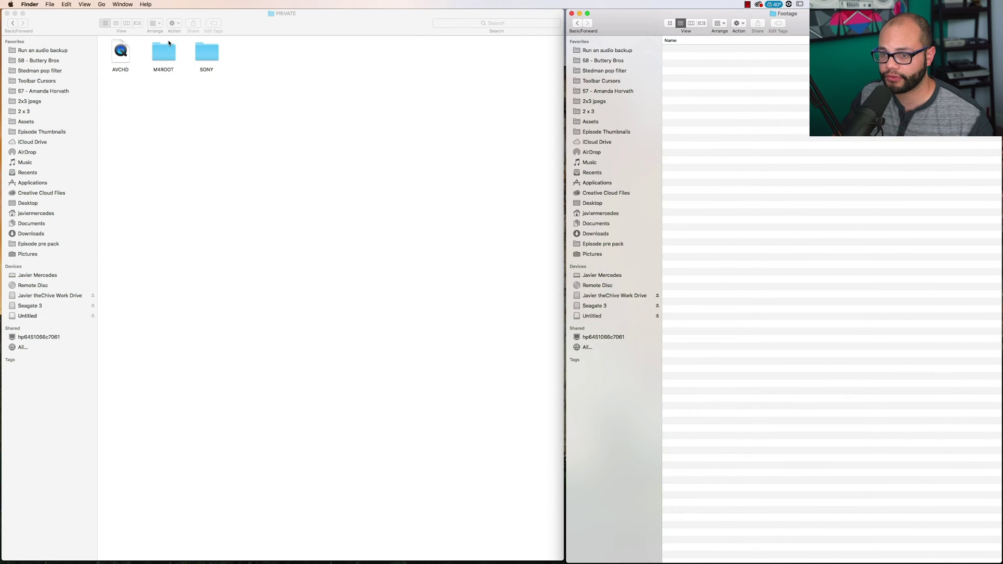
double_click(165, 51)
double_click(120, 54)
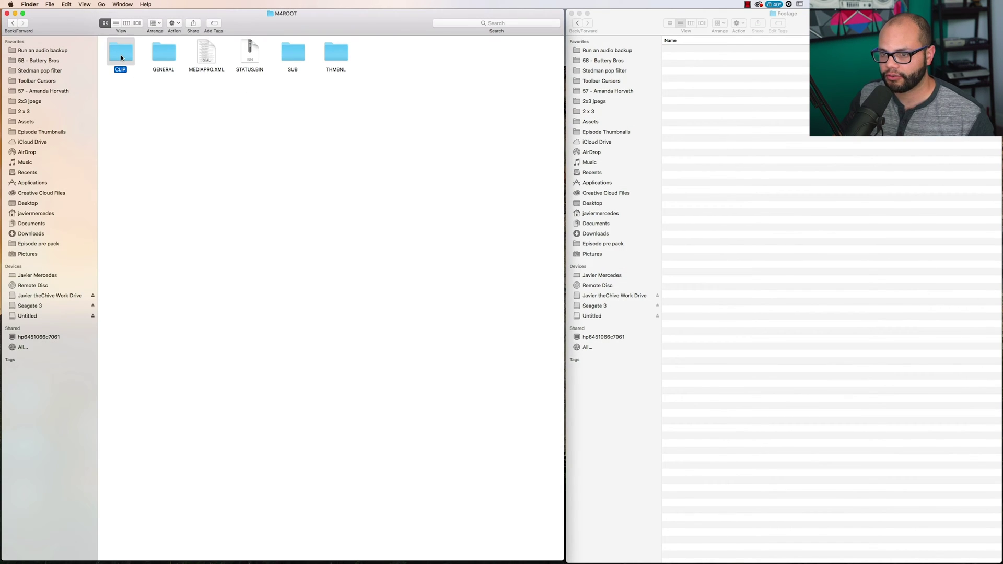
left_click(116, 24)
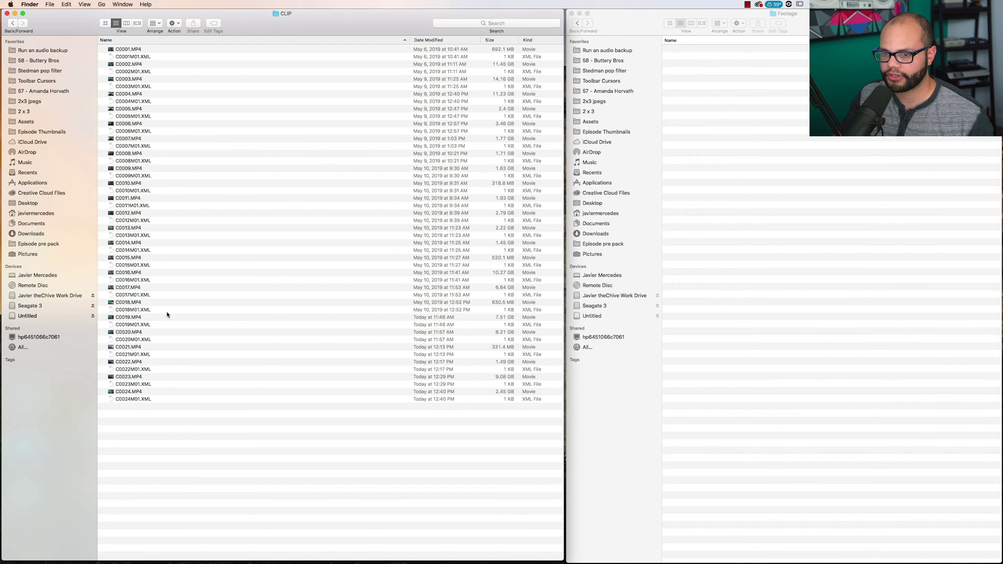
Step: Copy clips C0019–C0024.MP4 into the Footage folder
left_click(401, 317)
left_click(140, 333, "super")
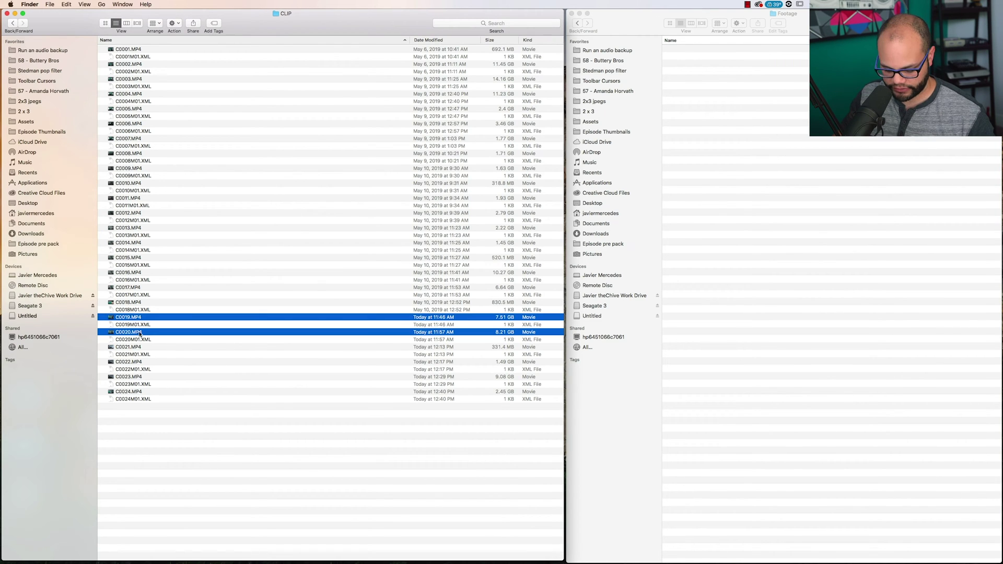
left_click(137, 347, "super")
left_click(134, 363, "super")
left_click(131, 377, "super")
left_click(127, 393, "super")
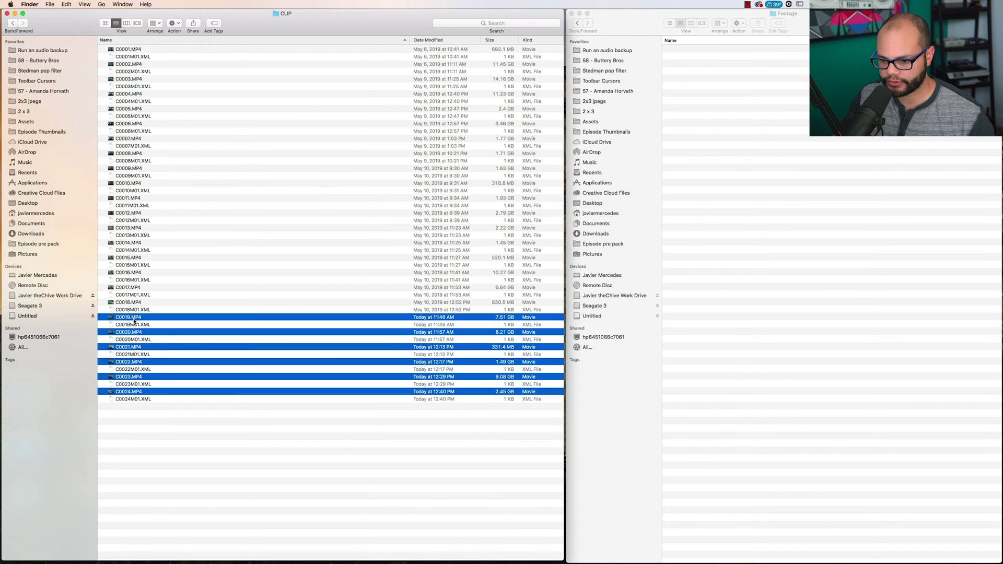
left_click_drag(174, 321, 842, 175)
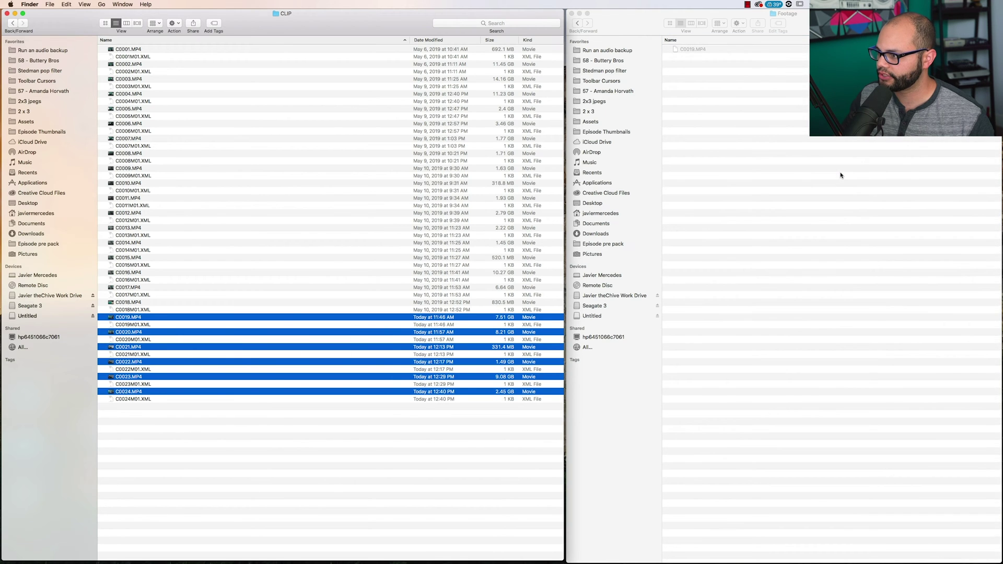
Step: Create a new folder named Proxies inside Footage
right_click(778, 169)
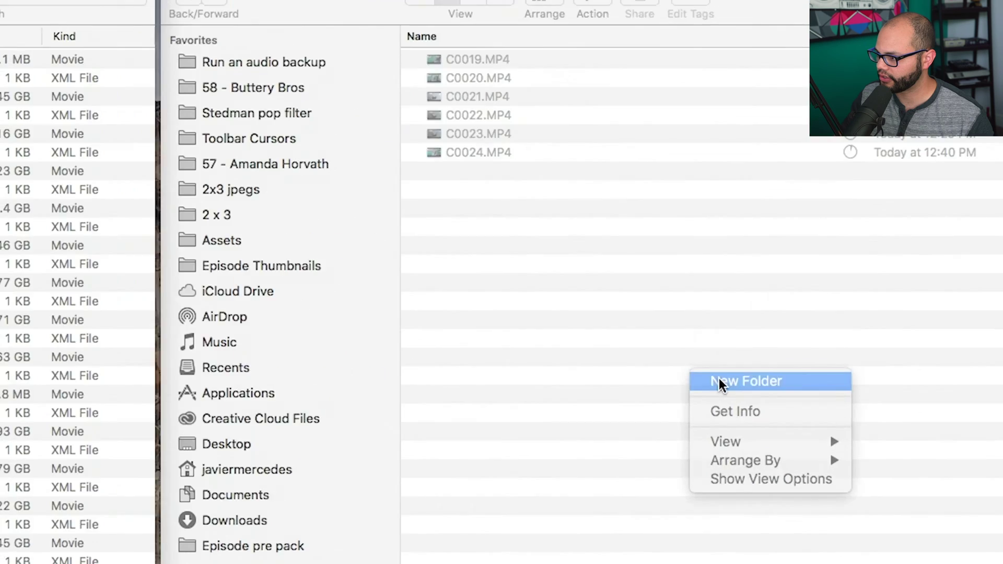
left_click(792, 176)
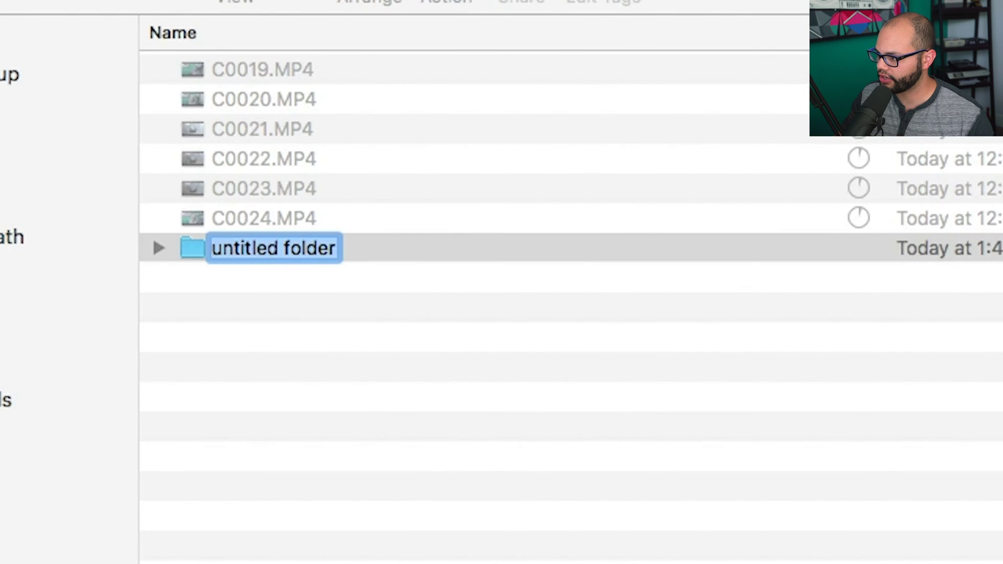
type("Proxi")
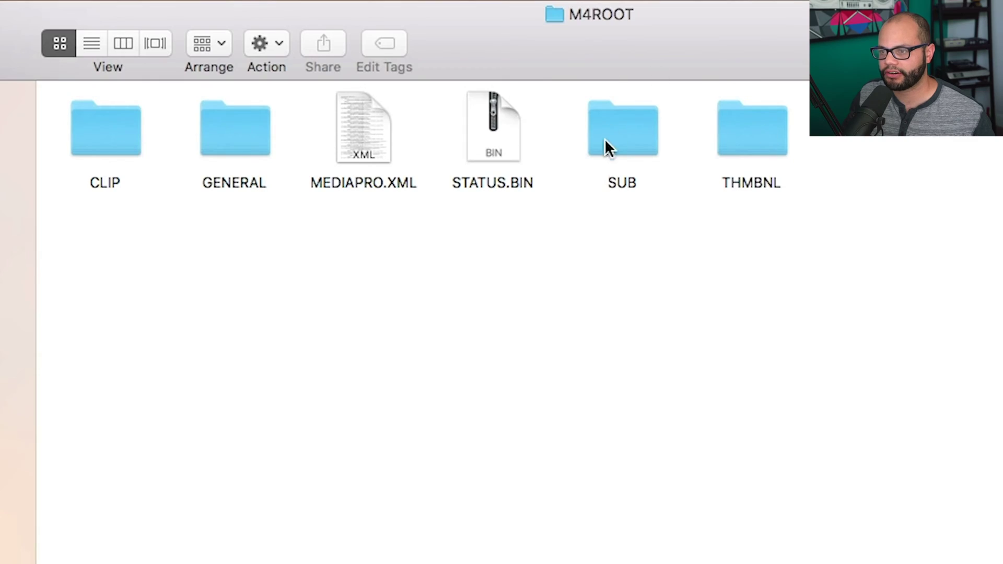
Step: Open the SUB folder and compare the C0019S03 proxy files against the CLIP originals
double_click(618, 141)
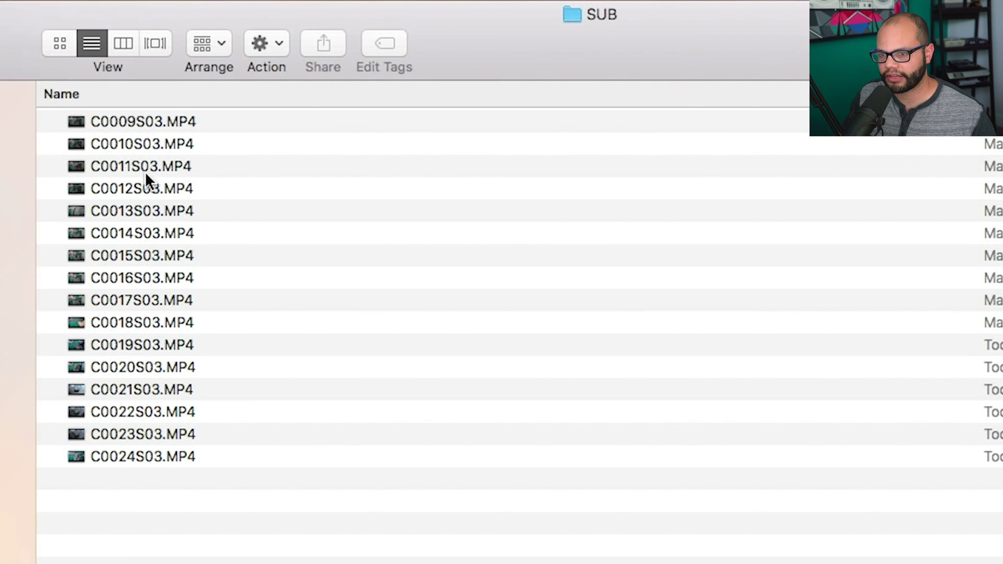
left_click(162, 121)
left_click(1000, 347)
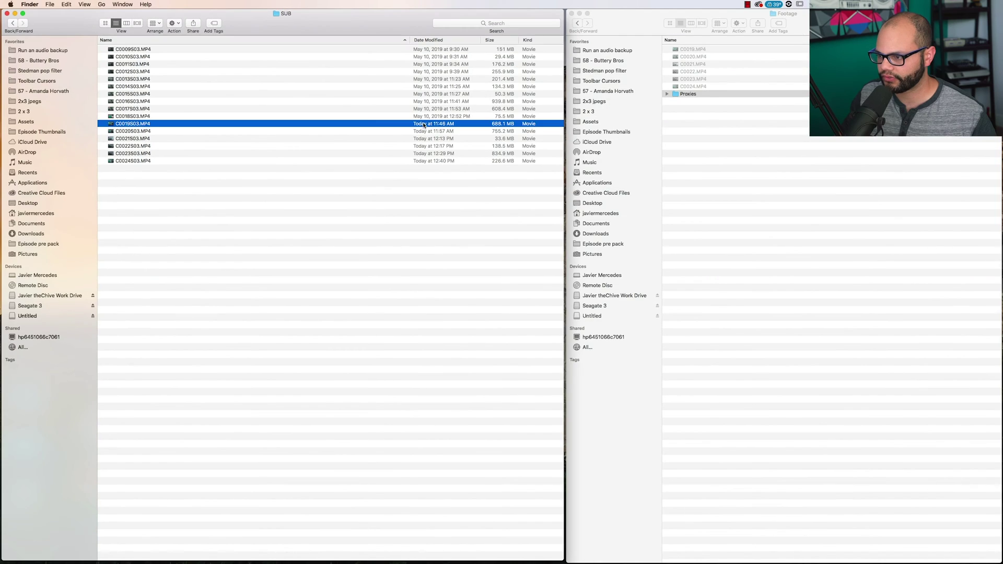
left_click(133, 160, "shift")
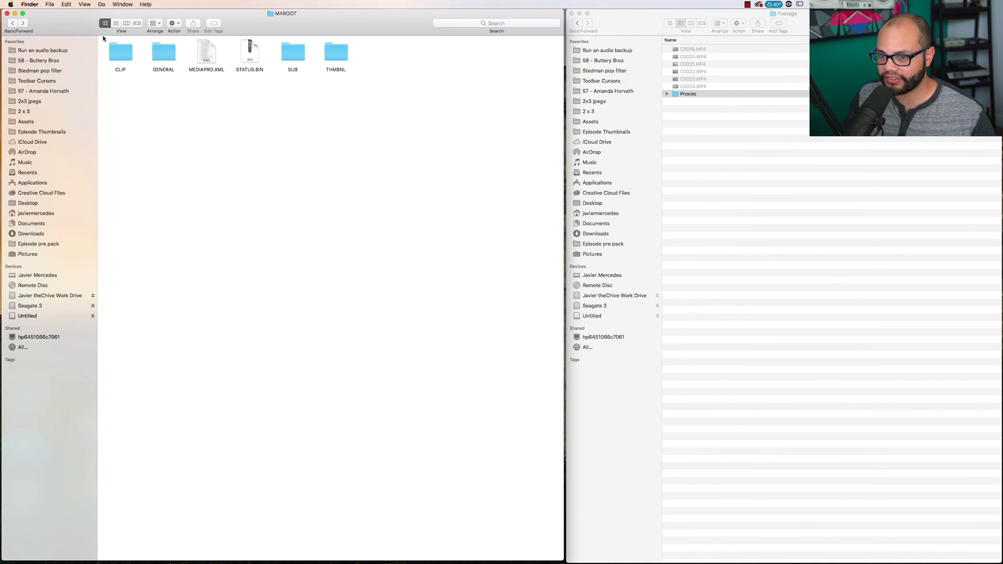
double_click(131, 48)
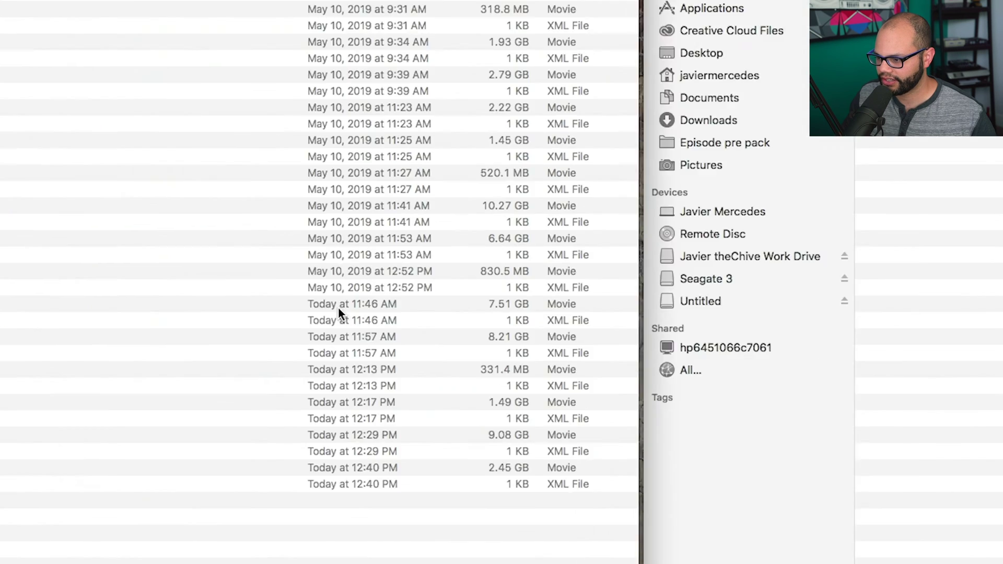
left_click(427, 319)
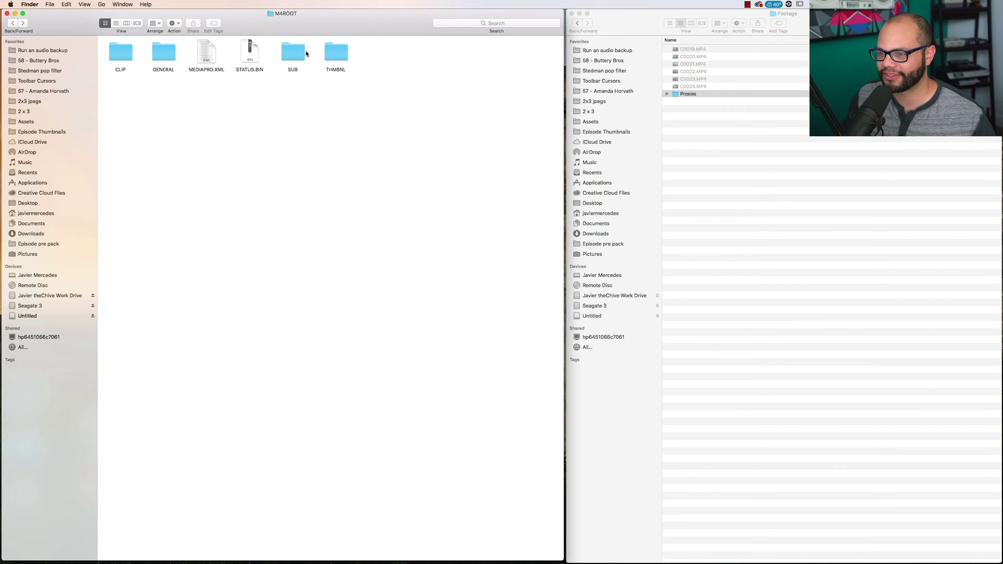
double_click(304, 53)
Step: Copy the six proxy files C0019S03–C0024S03.MP4 into the Footage Proxies folder
double_click(684, 94)
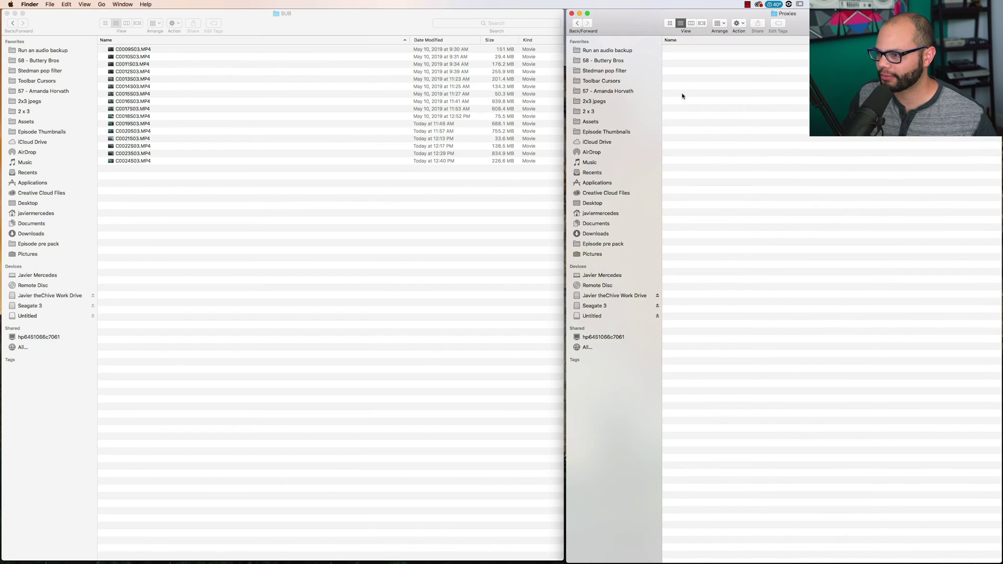
left_click(436, 126)
left_click(435, 126)
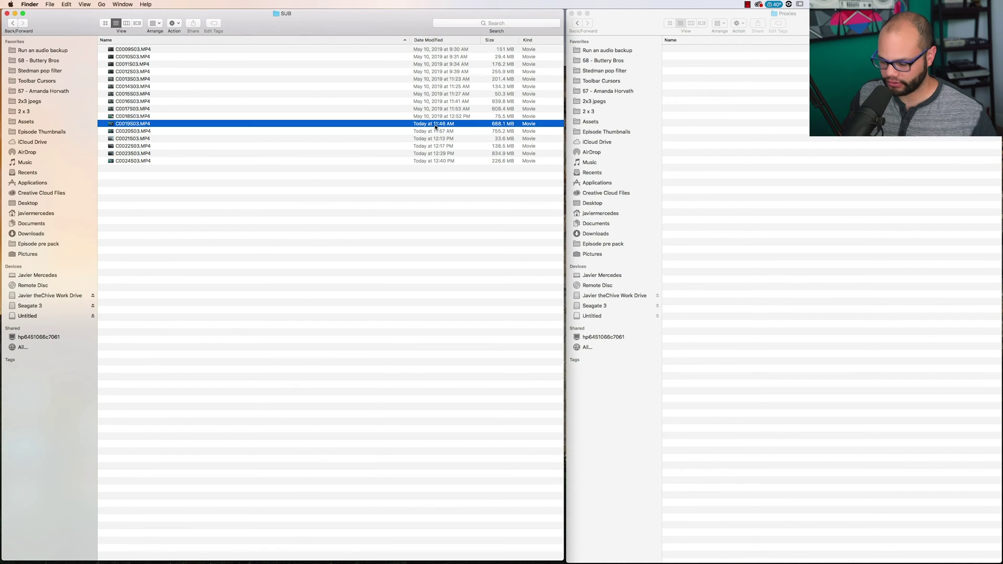
left_click(428, 160, "shift")
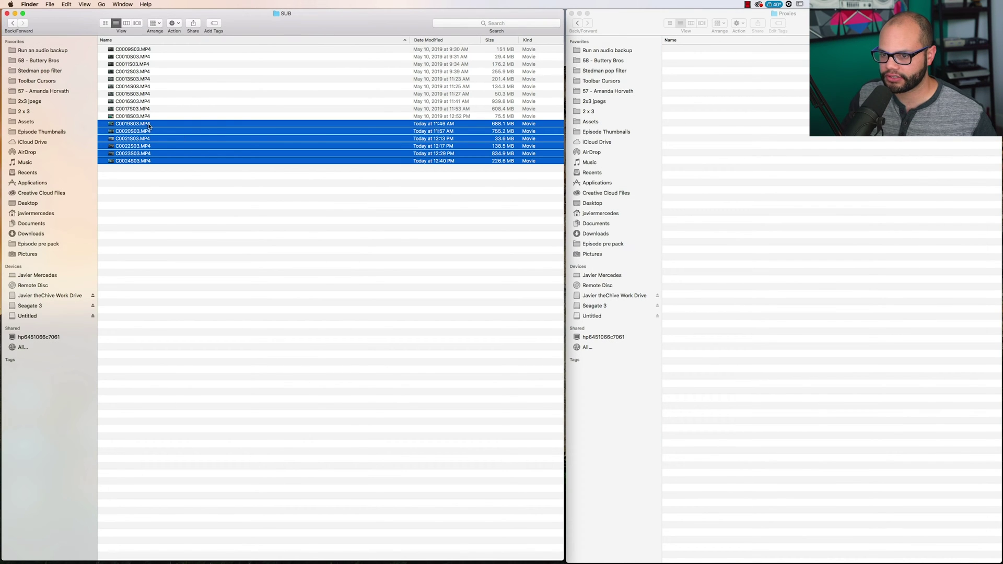
left_click_drag(149, 126, 722, 130)
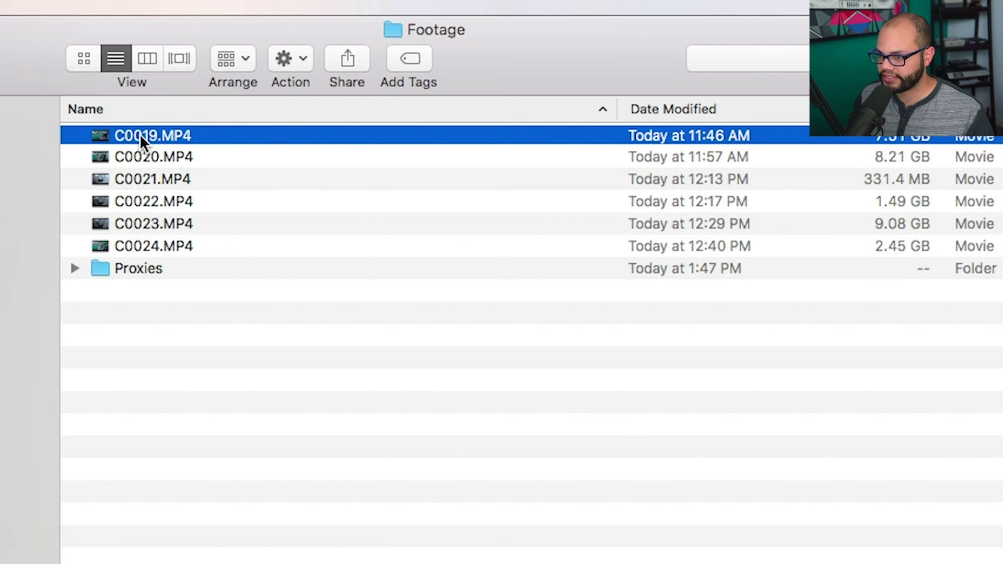
Step: Expand the Proxies folder in Footage to list C0019S03–C0024S03.MP4
left_click(122, 253)
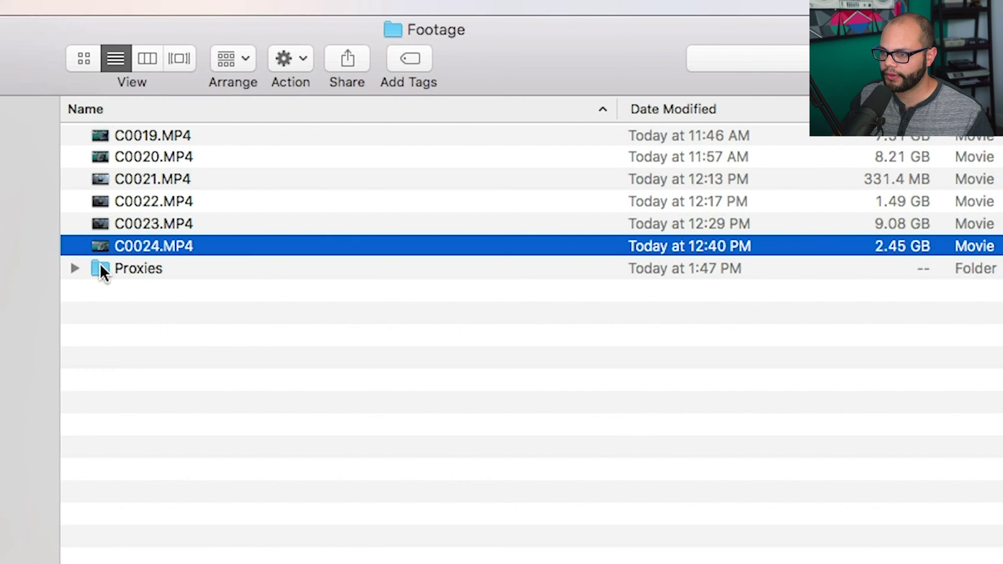
left_click(73, 266)
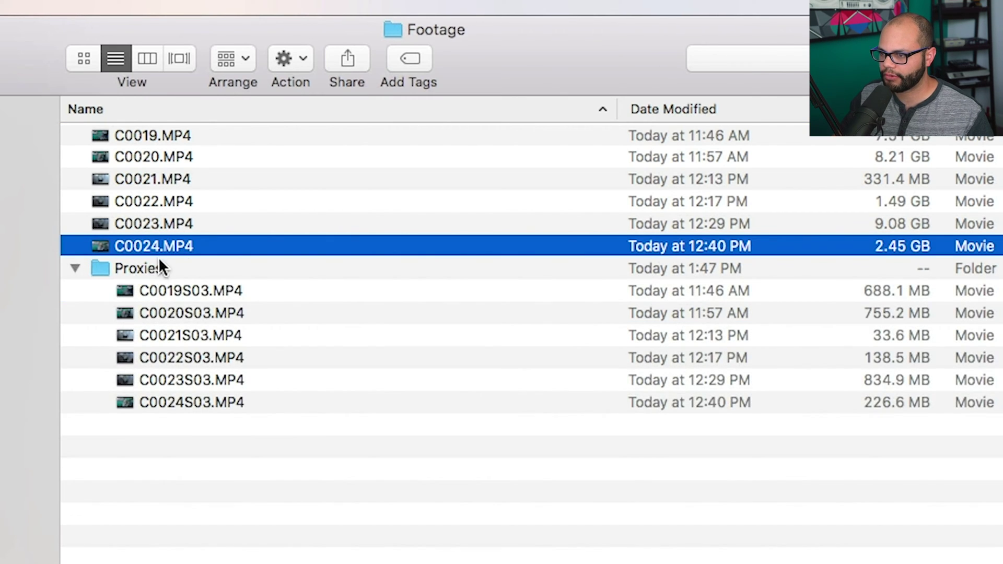
left_click(192, 293)
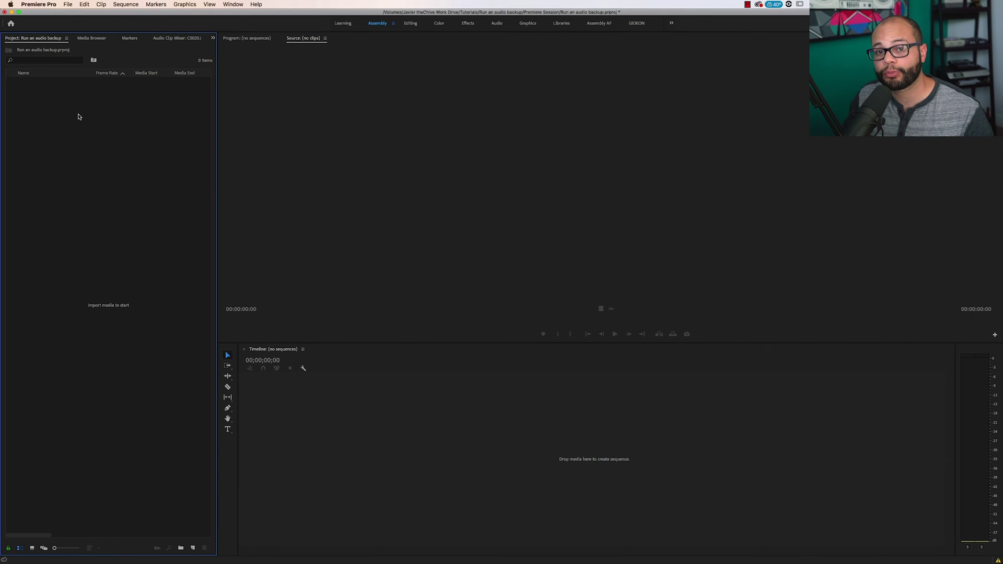
Step: Drag C0019–C0024.MP4 from the Footage folder into Premiere's Project panel
key("super+Tab")
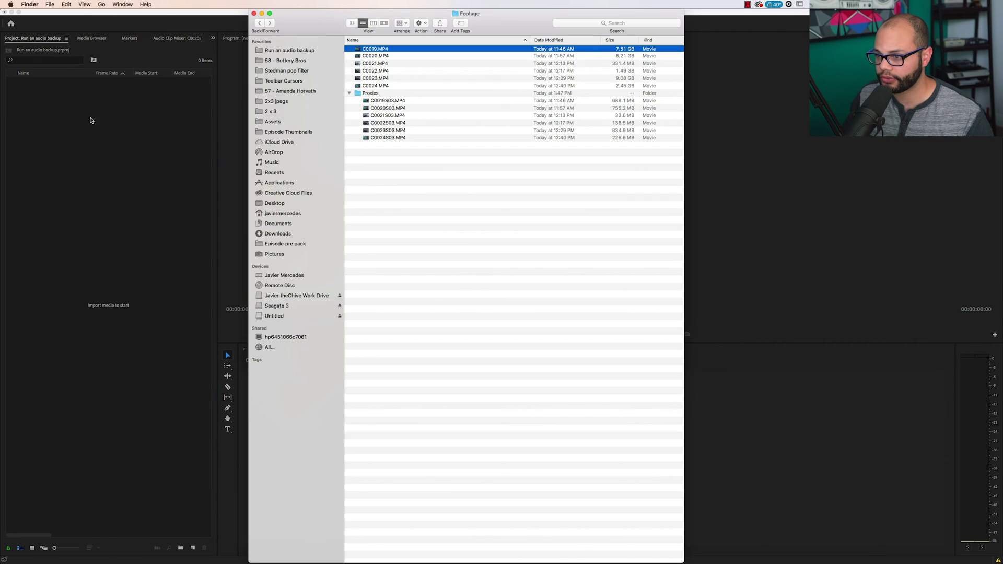
left_click(366, 86, "shift")
left_click_drag(366, 85, 110, 167)
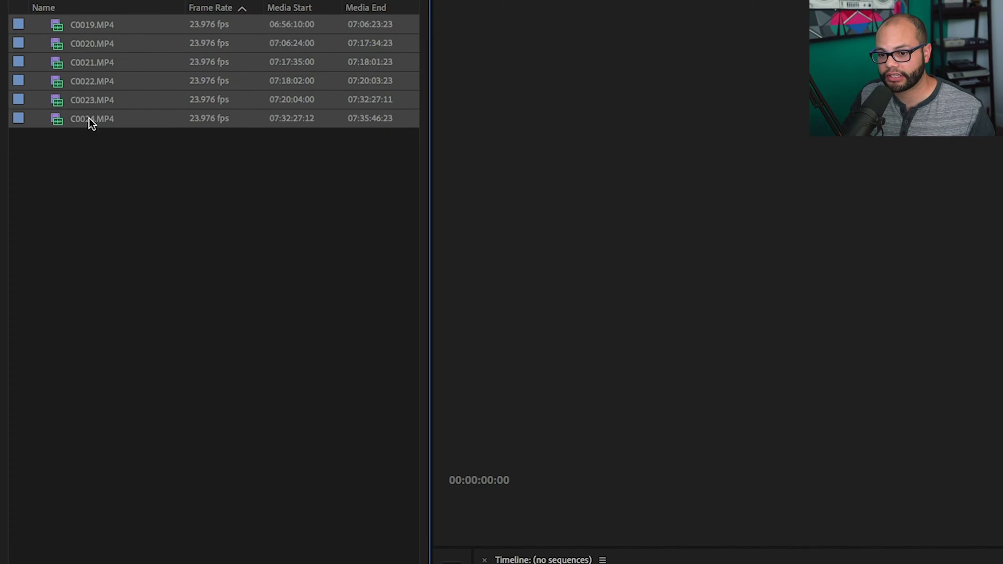
right_click(90, 120)
Step: Attach C0019S03.MP4 from the Footage Proxies folder as the proxy for C0019.MP4
mouse_move(236, 468)
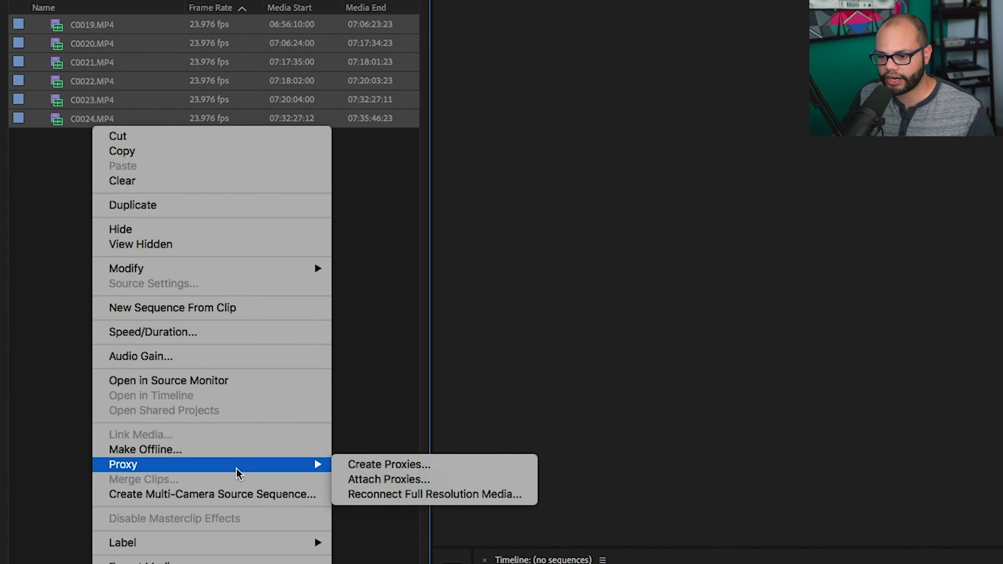
left_click(384, 480)
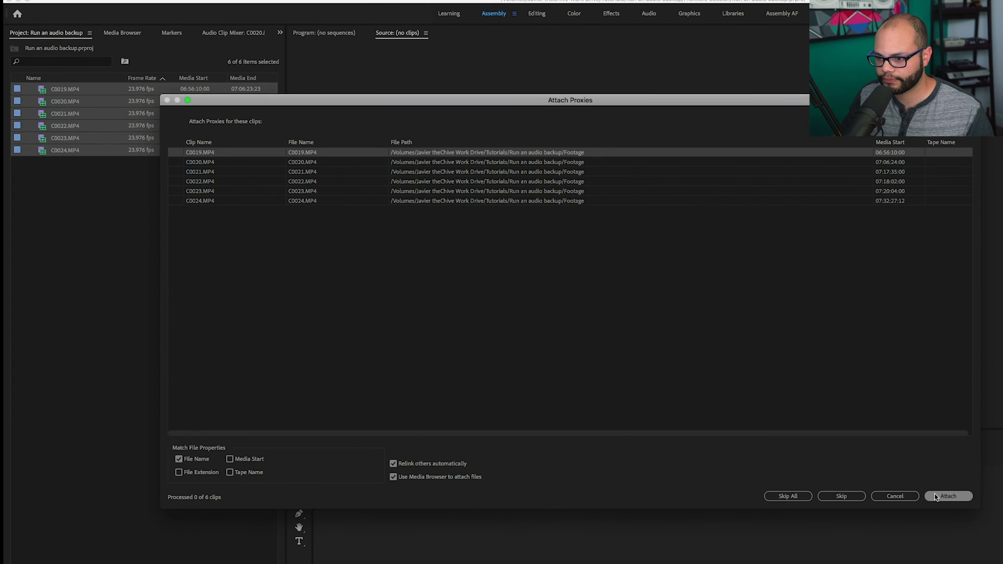
left_click(949, 496)
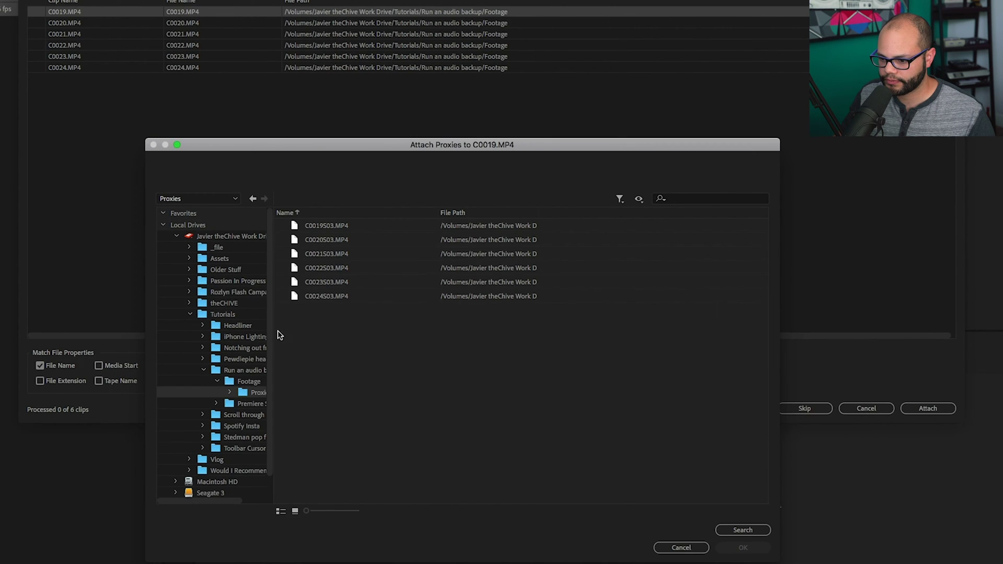
left_click(250, 383)
left_click(251, 391)
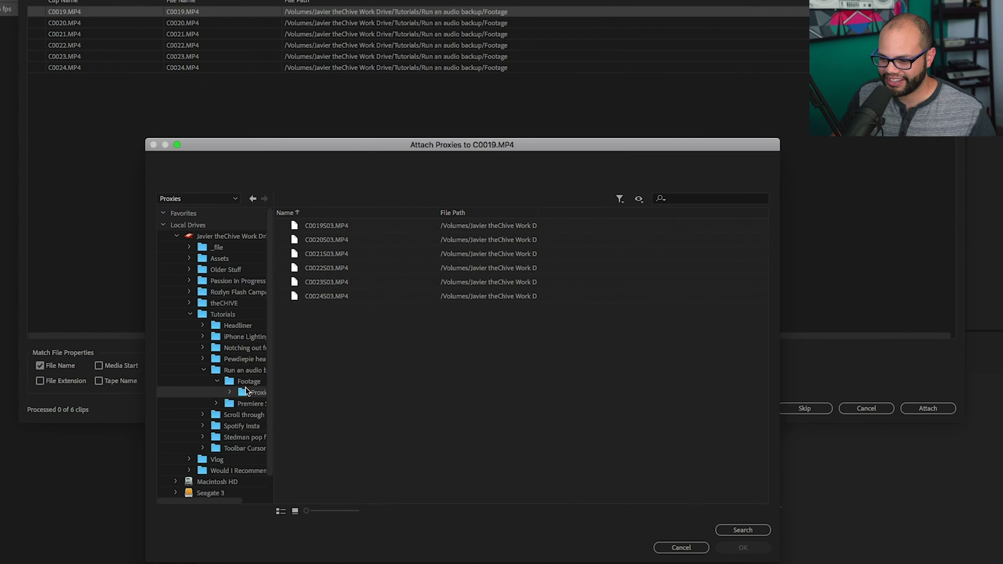
left_click(249, 382)
left_click(255, 392)
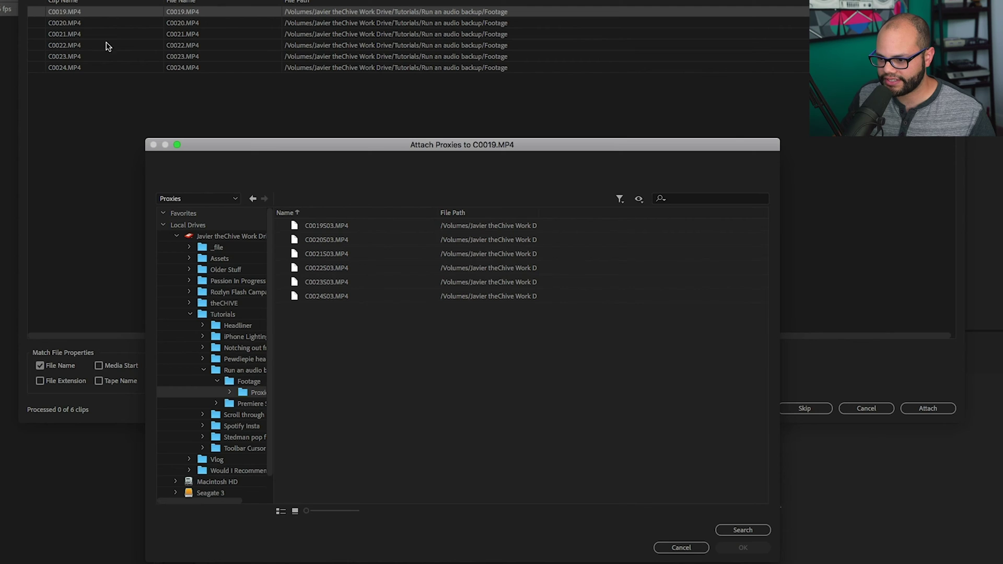
left_click(323, 228)
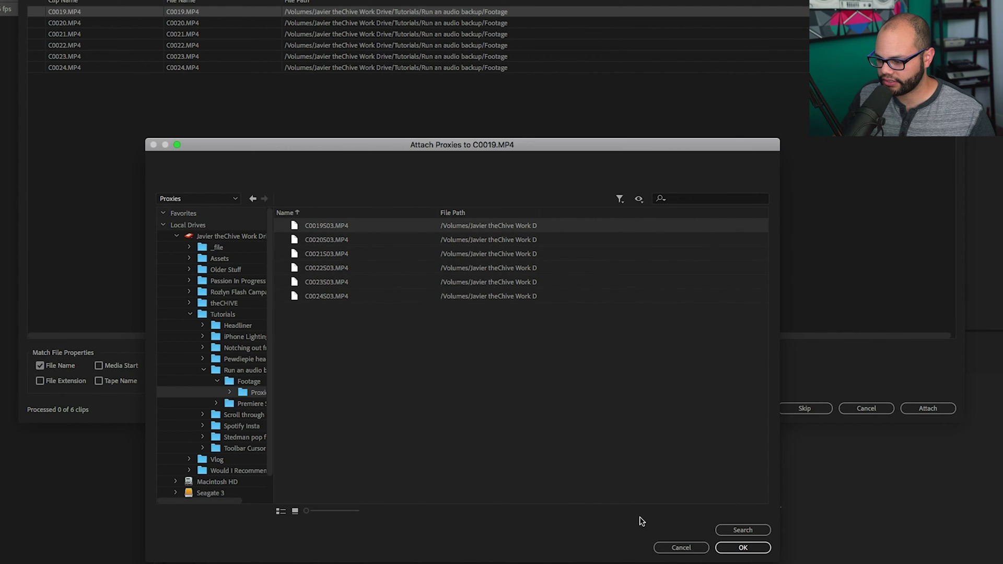
left_click(753, 550)
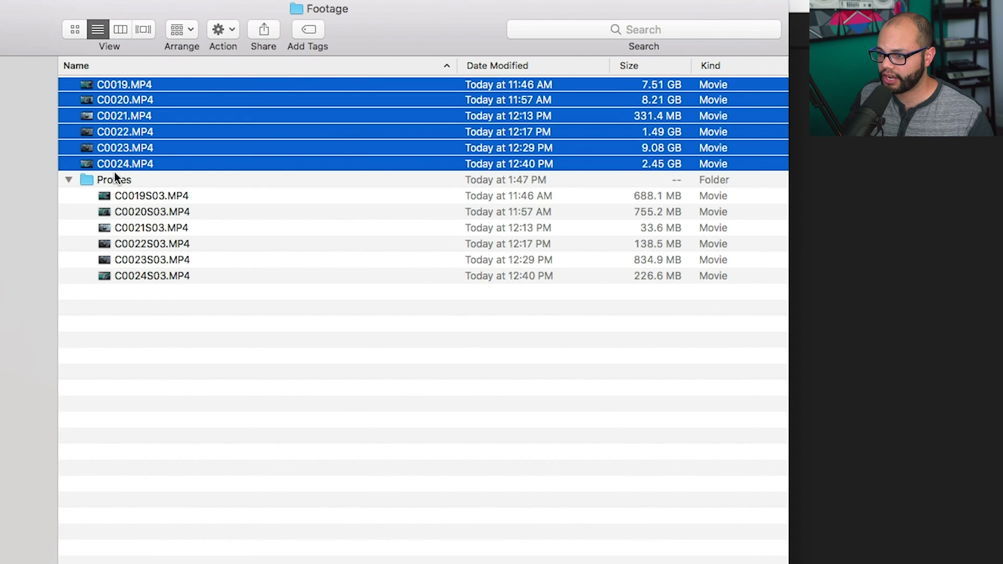
left_click(116, 178)
Step: Select the six proxy clips C0019S03–C0024S03.MP4 and start Rename 6 Items
left_click(162, 195)
left_click(152, 276, "shift")
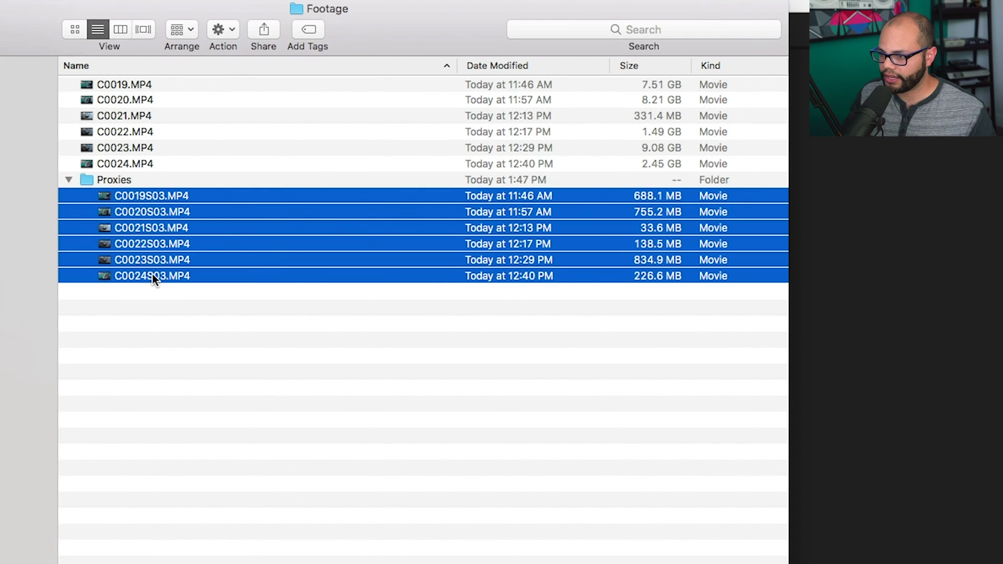
right_click(152, 229)
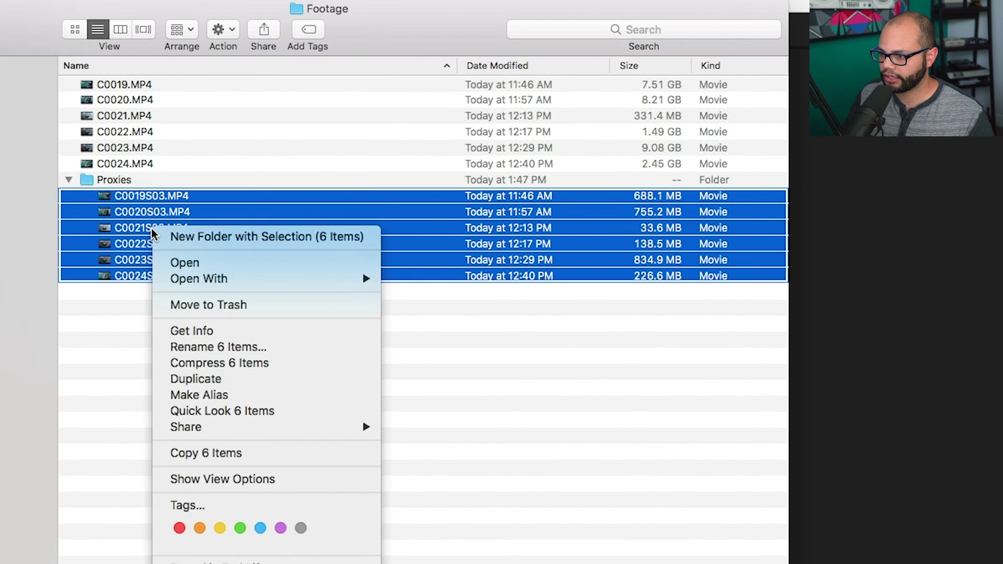
left_click(212, 348)
Step: Replace S03 with _Proxy in the six names, giving C0019_Proxy–C0024_Proxy.MP4
left_click(190, 92)
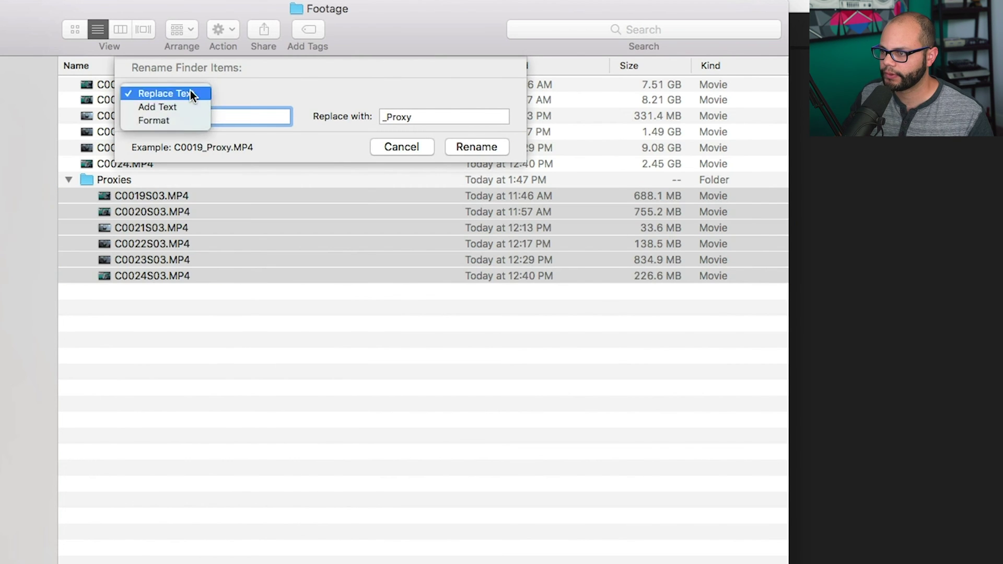
left_click(172, 105)
left_click(167, 93)
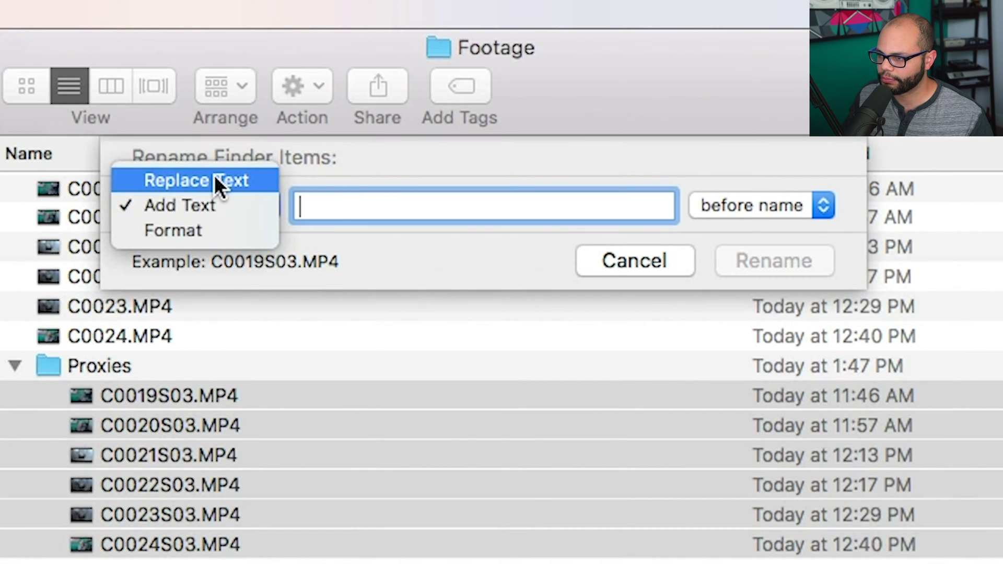
left_click(214, 180)
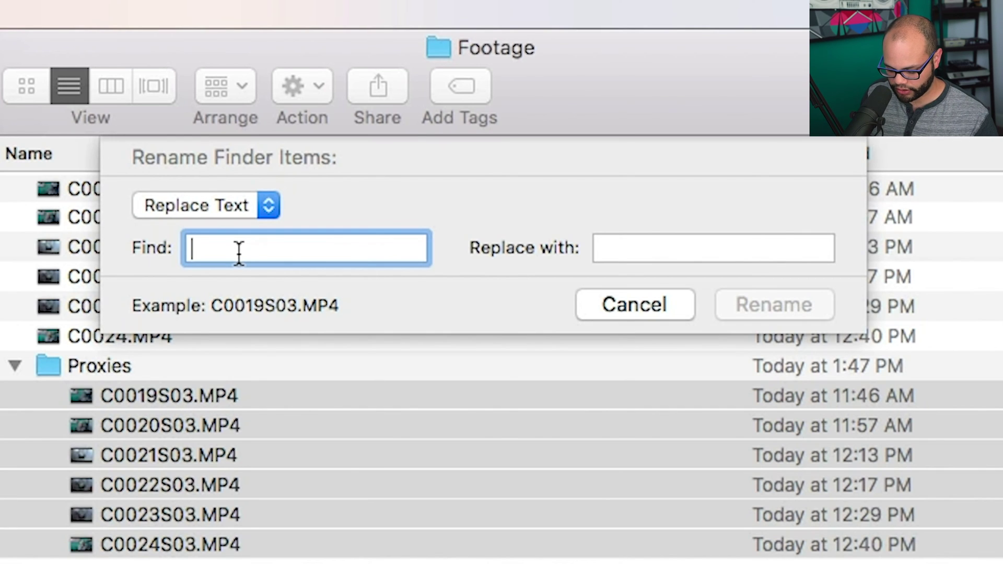
type("S0")
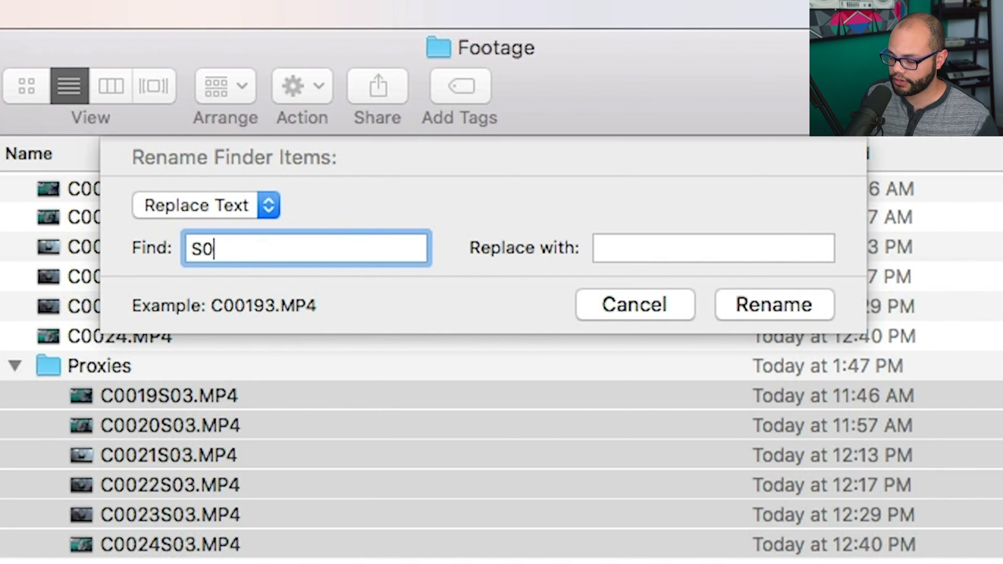
type("3")
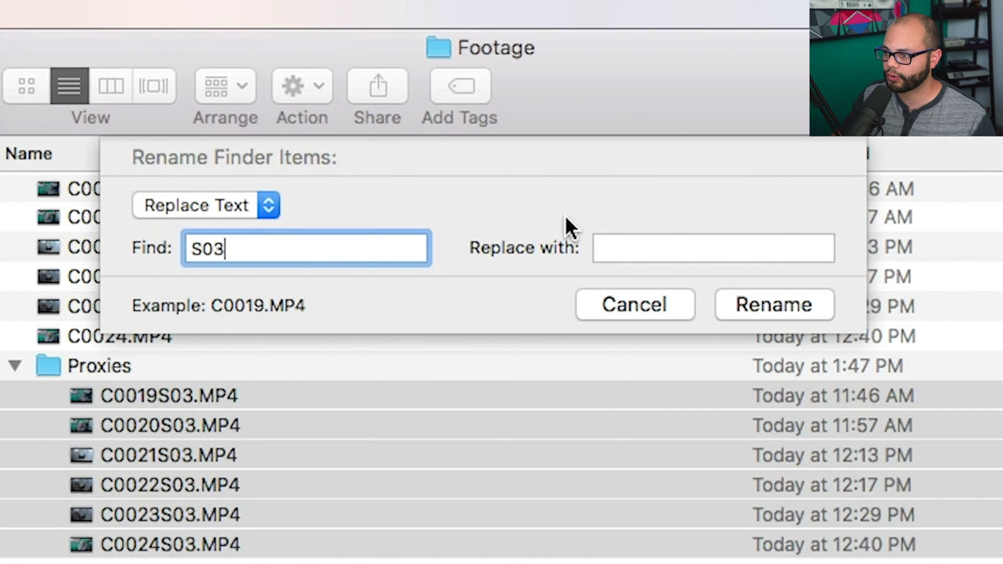
left_click(731, 248)
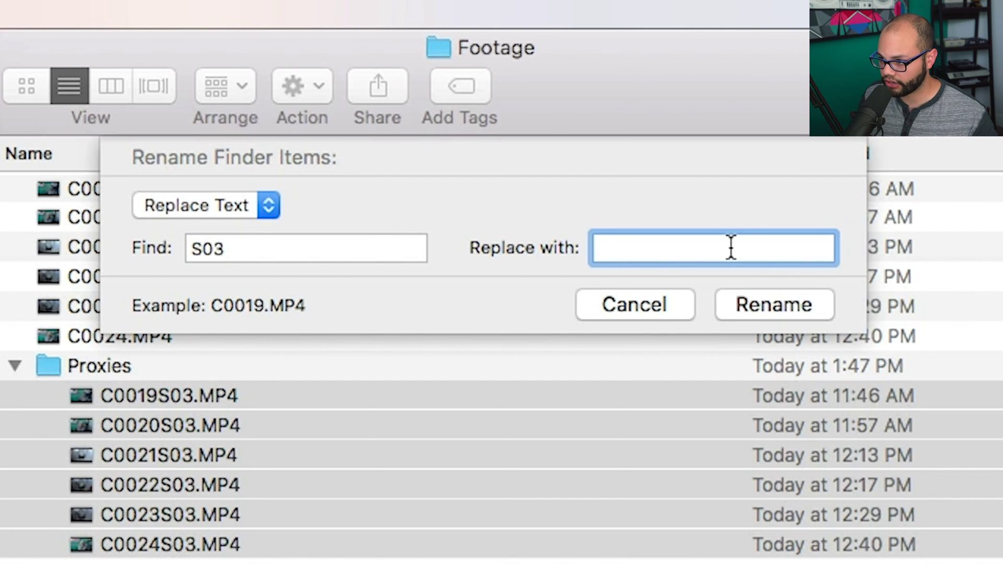
type("_Proxy")
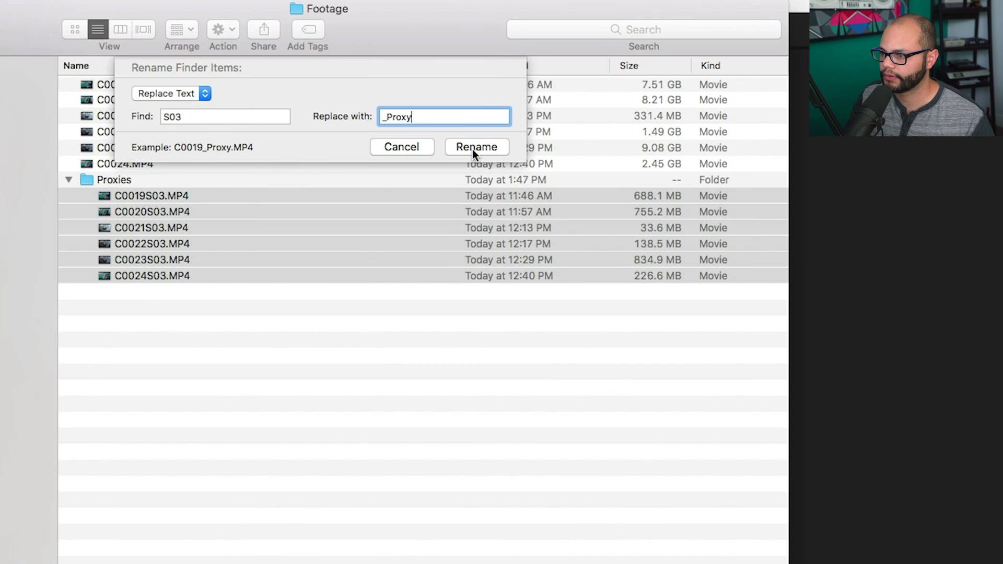
left_click(473, 150)
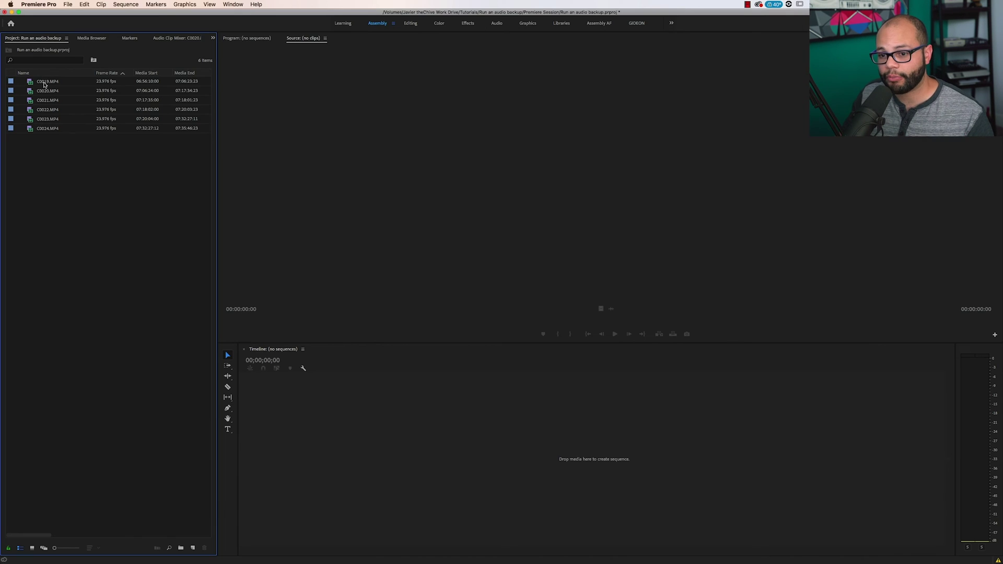
Step: Attach C0019_Proxy.MP4 and the other renamed _Proxy files to clips C0019–C0024
left_click(47, 84)
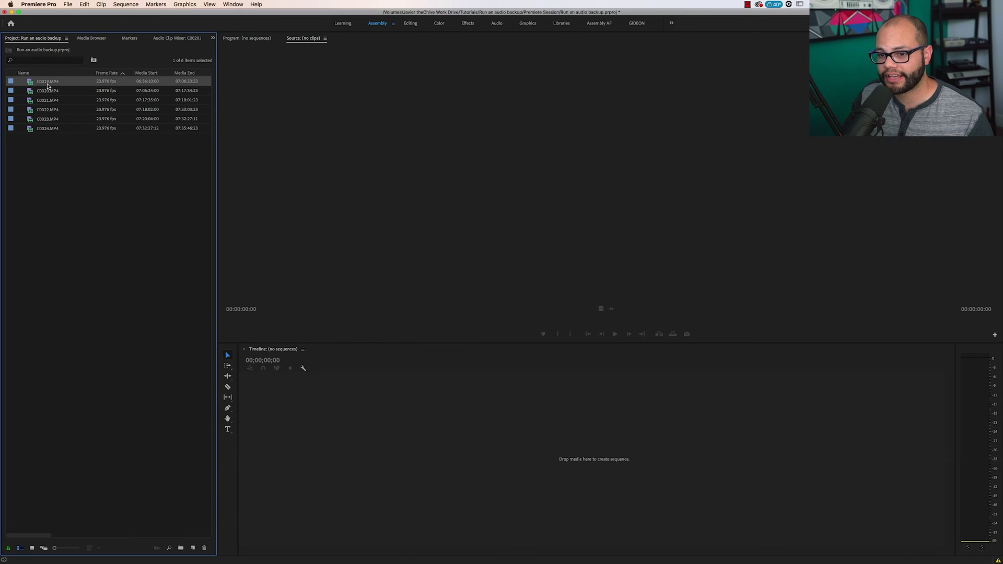
left_click(53, 128, "shift")
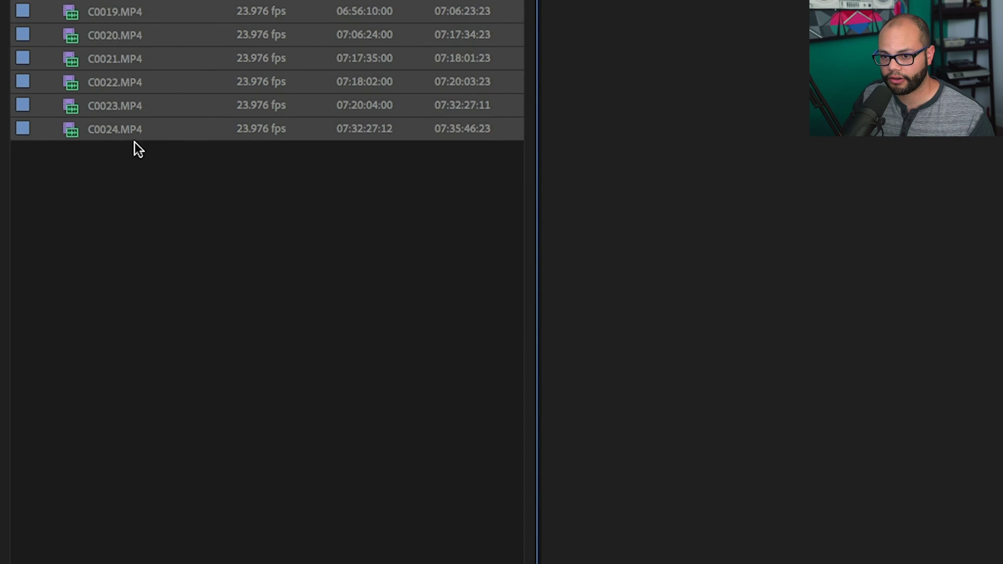
right_click(111, 17)
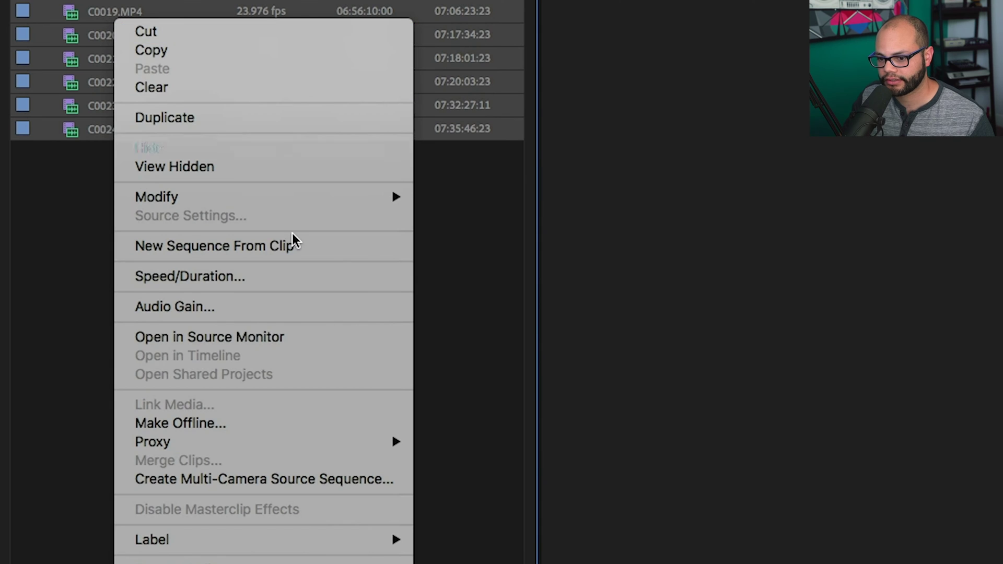
mouse_move(280, 444)
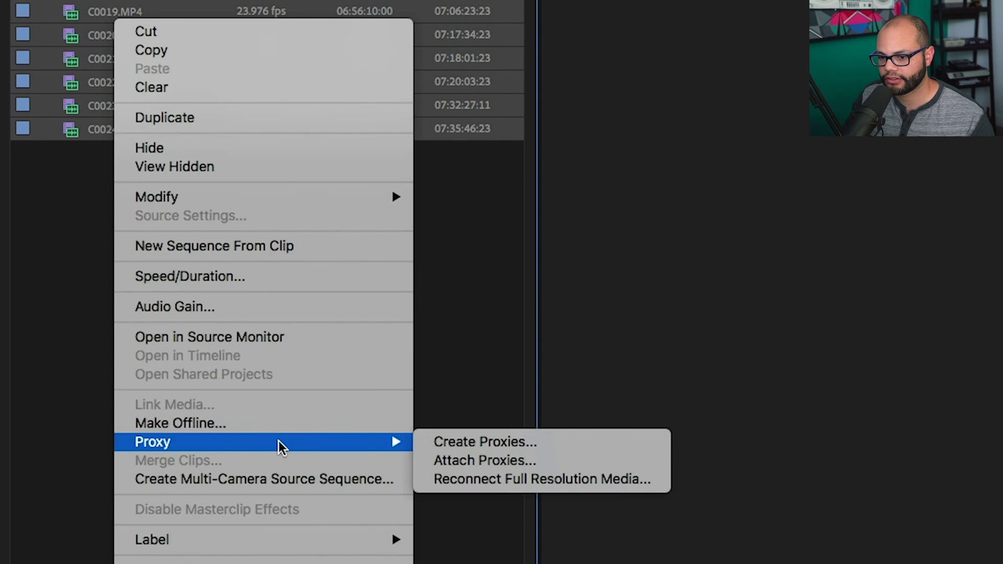
left_click(459, 461)
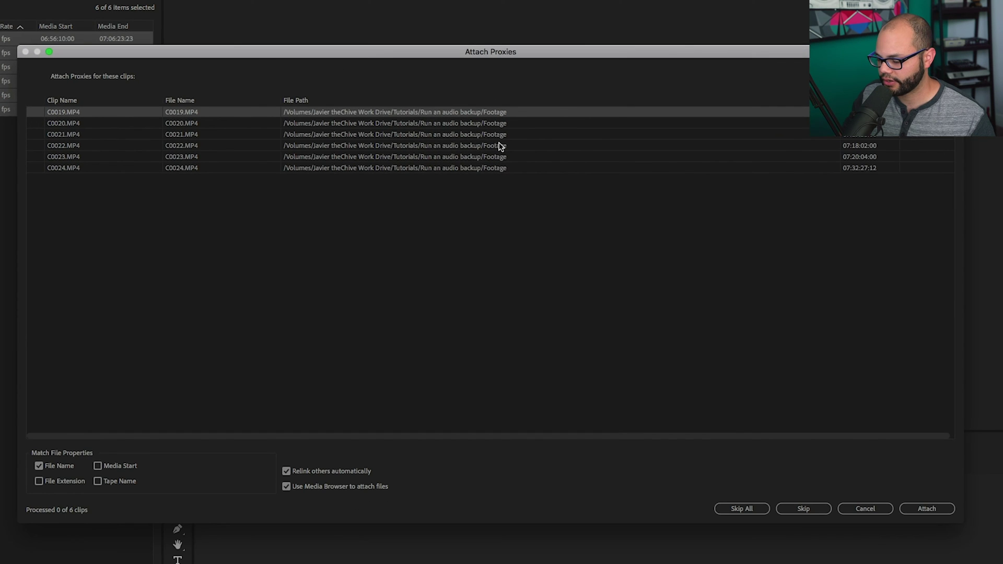
left_click(933, 510)
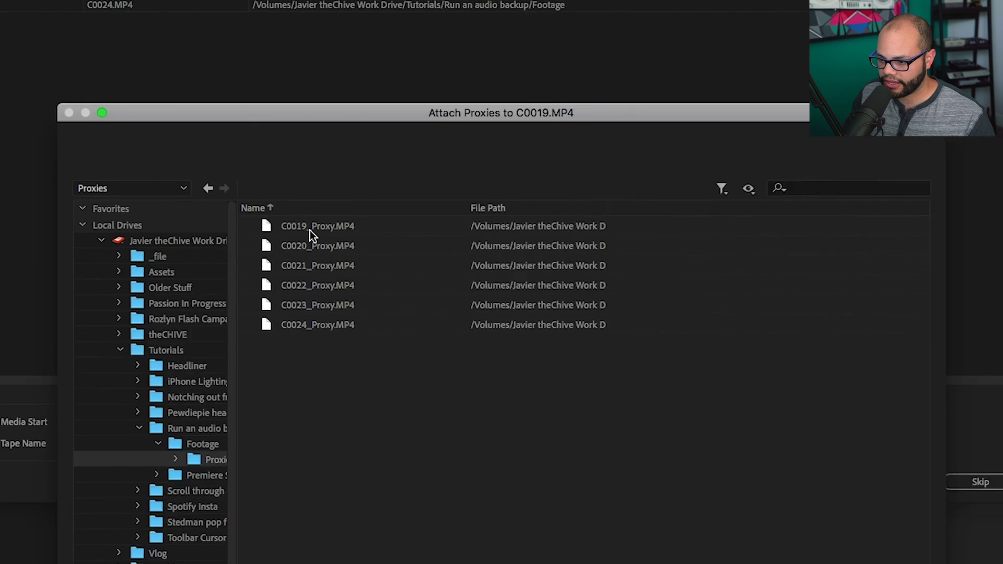
left_click(284, 221)
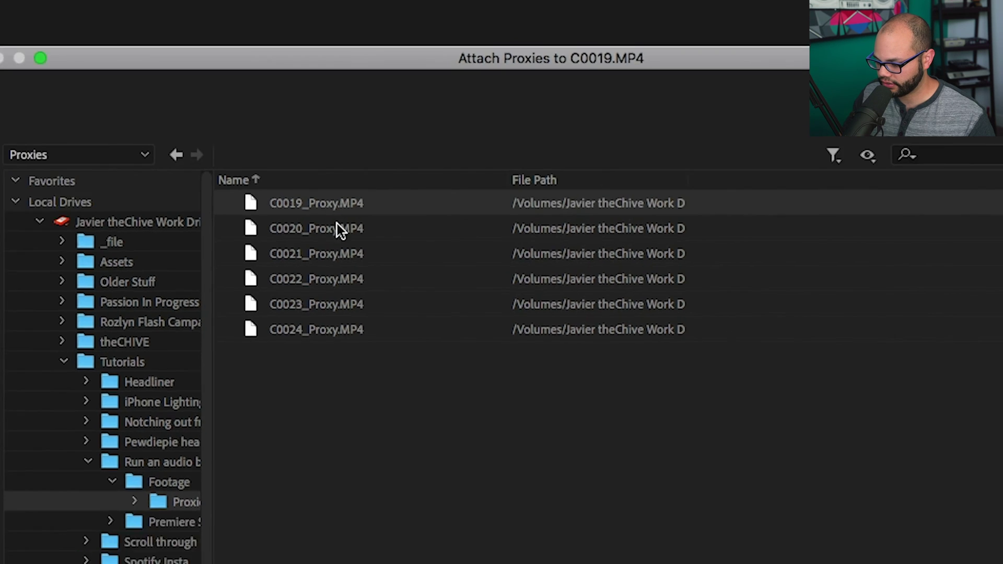
left_click(788, 474)
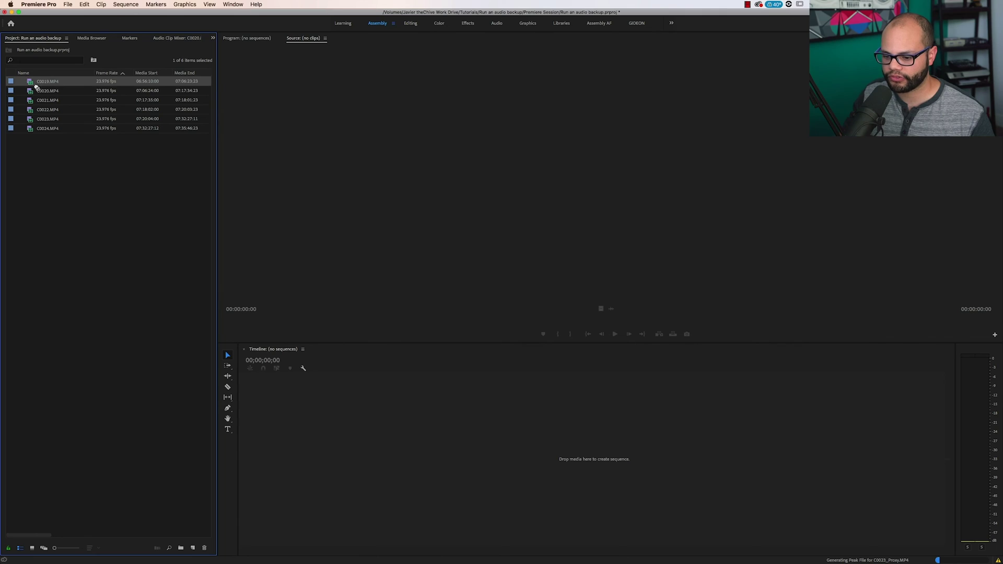
Step: Make a C0019 sequence from C0019.MP4 and verify its 3840x2160, 23.976 fps settings
left_click_drag(193, 550, 193, 549)
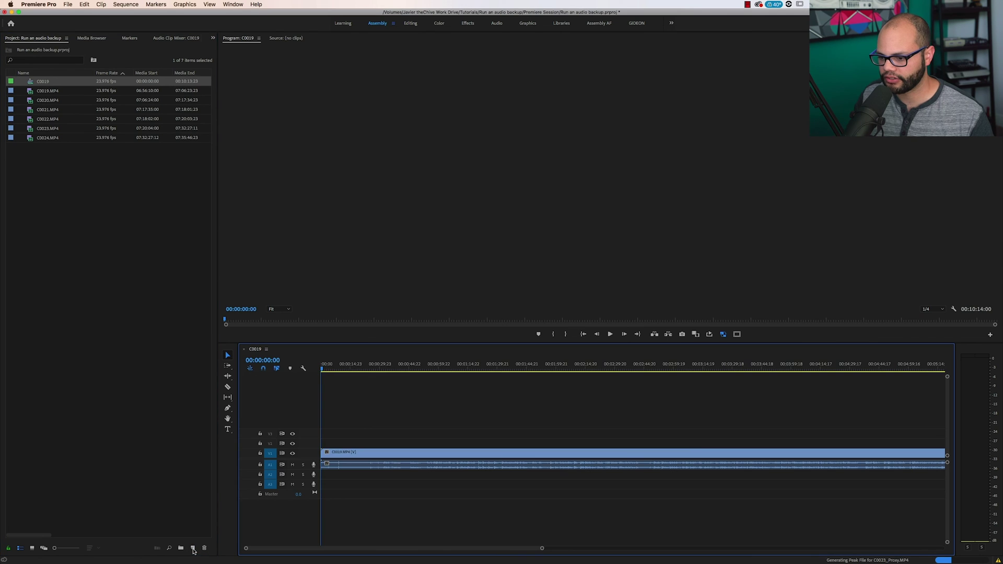
left_click(125, 4)
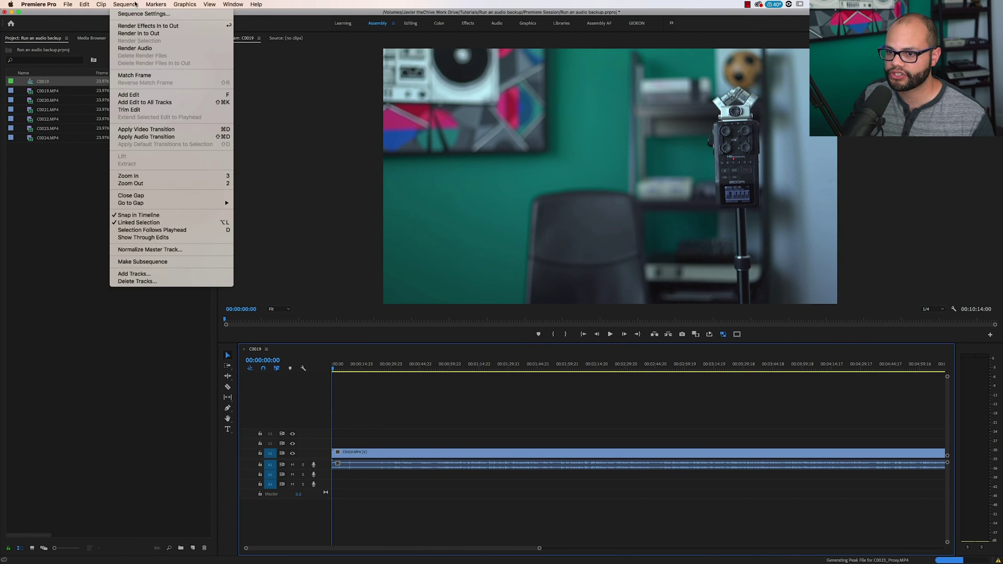
left_click(142, 14)
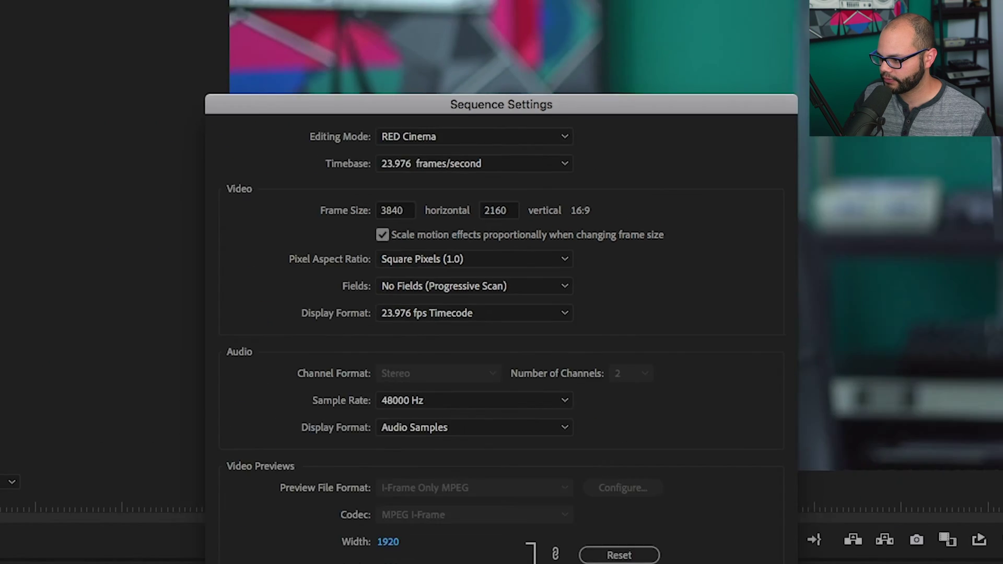
key("Escape")
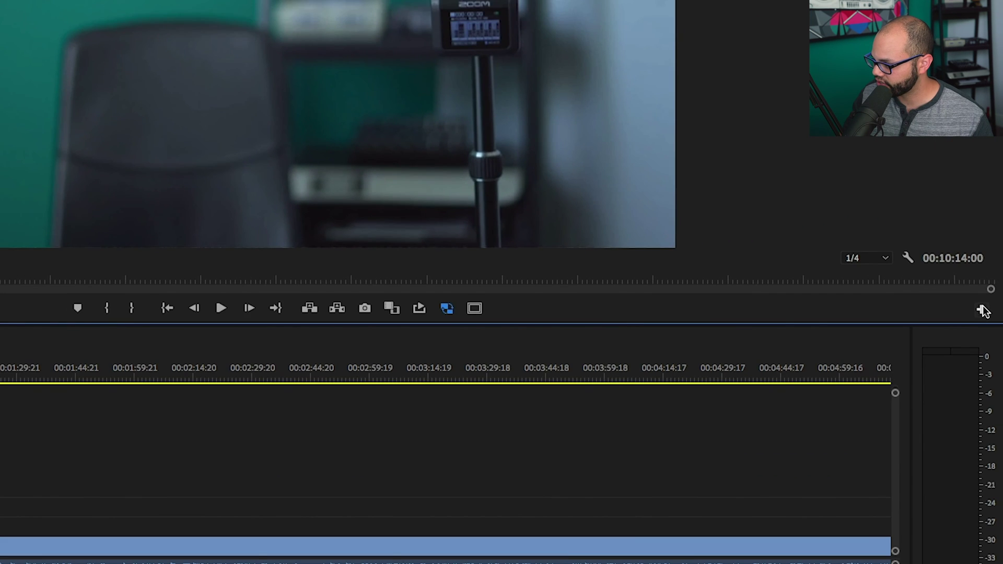
Step: Add the Toggle Proxies button to the Program monitor's button bar via the Button Editor
left_click(978, 308)
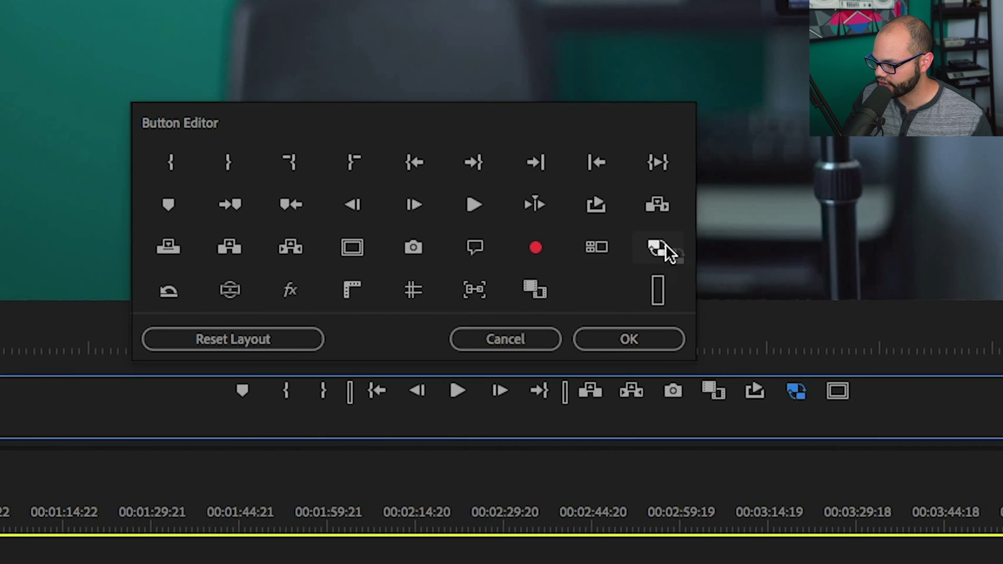
left_click_drag(358, 191, 444, 274)
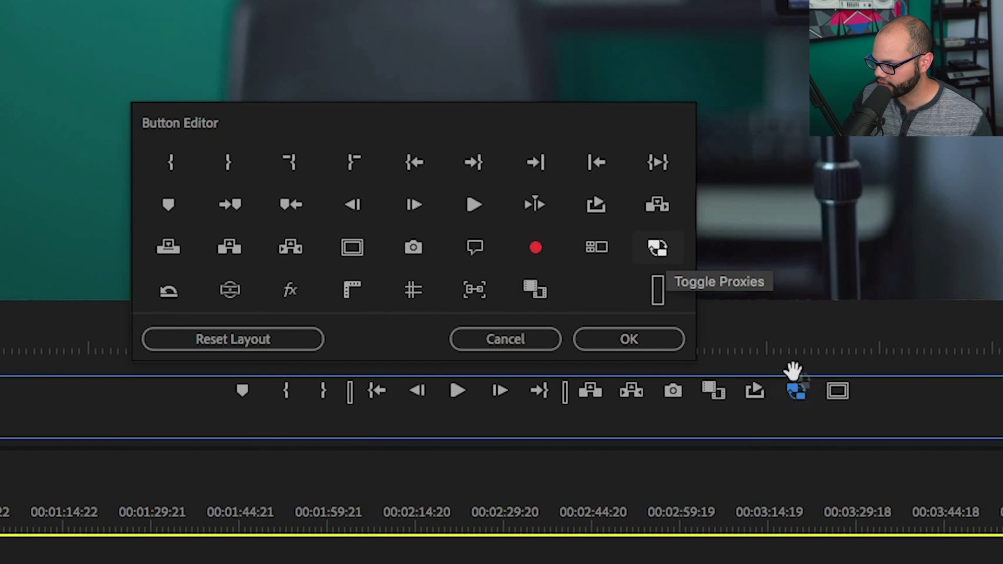
left_click_drag(793, 372, 792, 394)
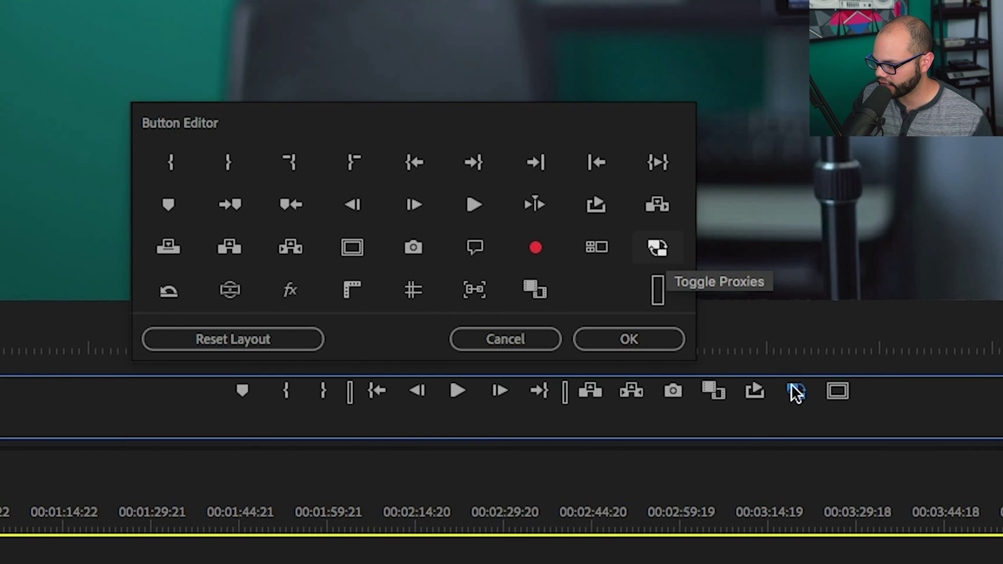
left_click(636, 344)
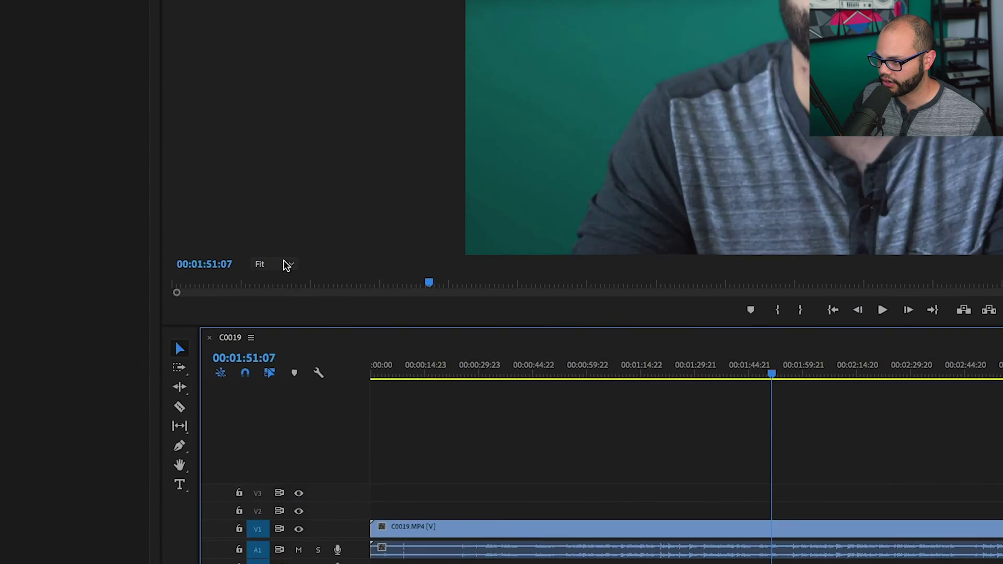
Step: Zoom the Program monitor to 400%, then toggle proxies on and back off to compare sharpness
left_click(282, 309)
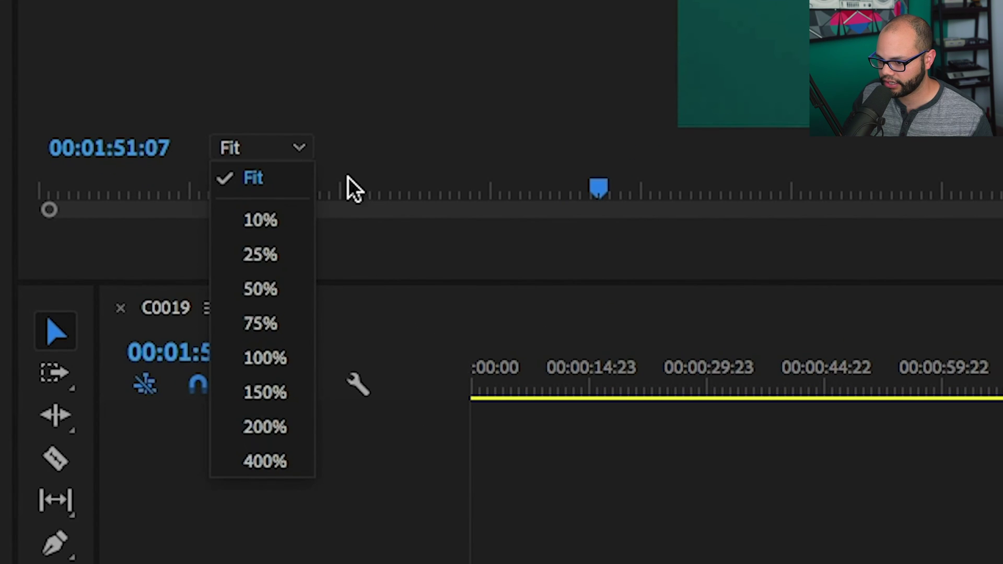
left_click(293, 455)
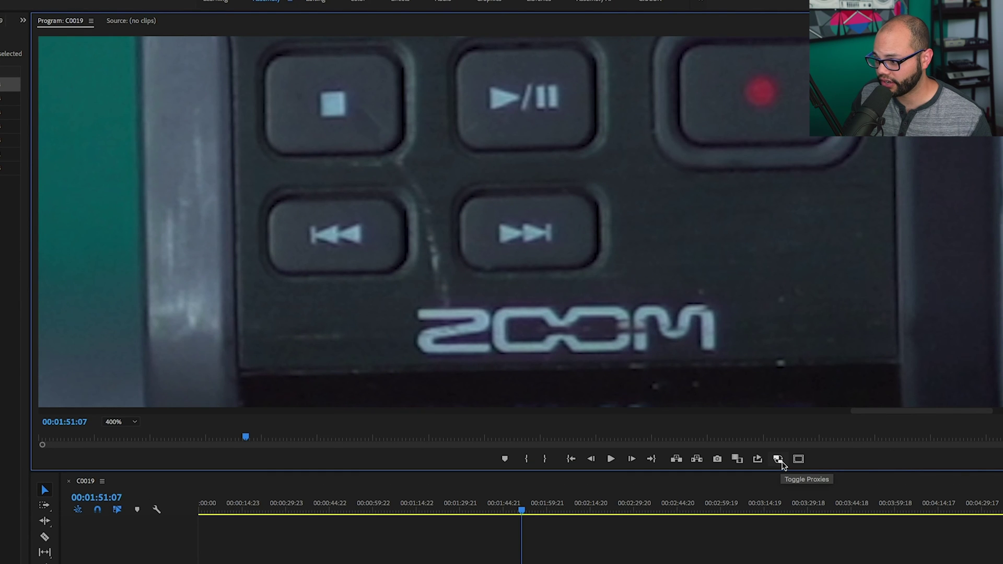
left_click(781, 462)
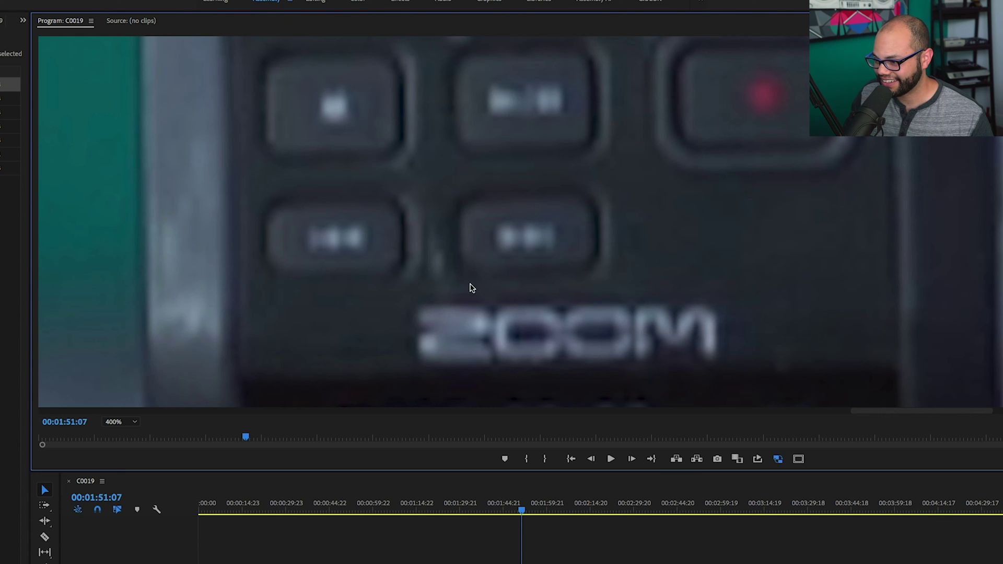
left_click(778, 460)
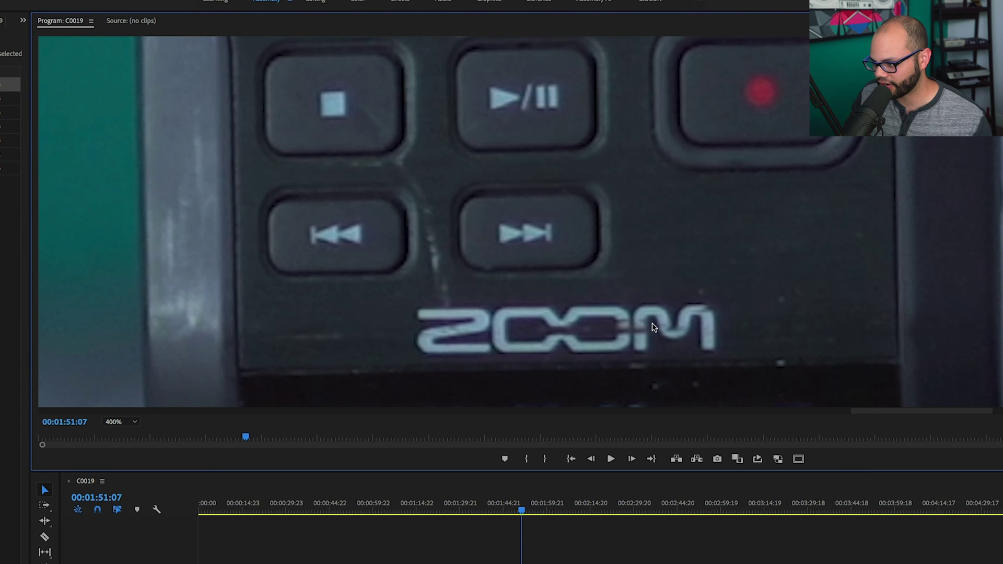